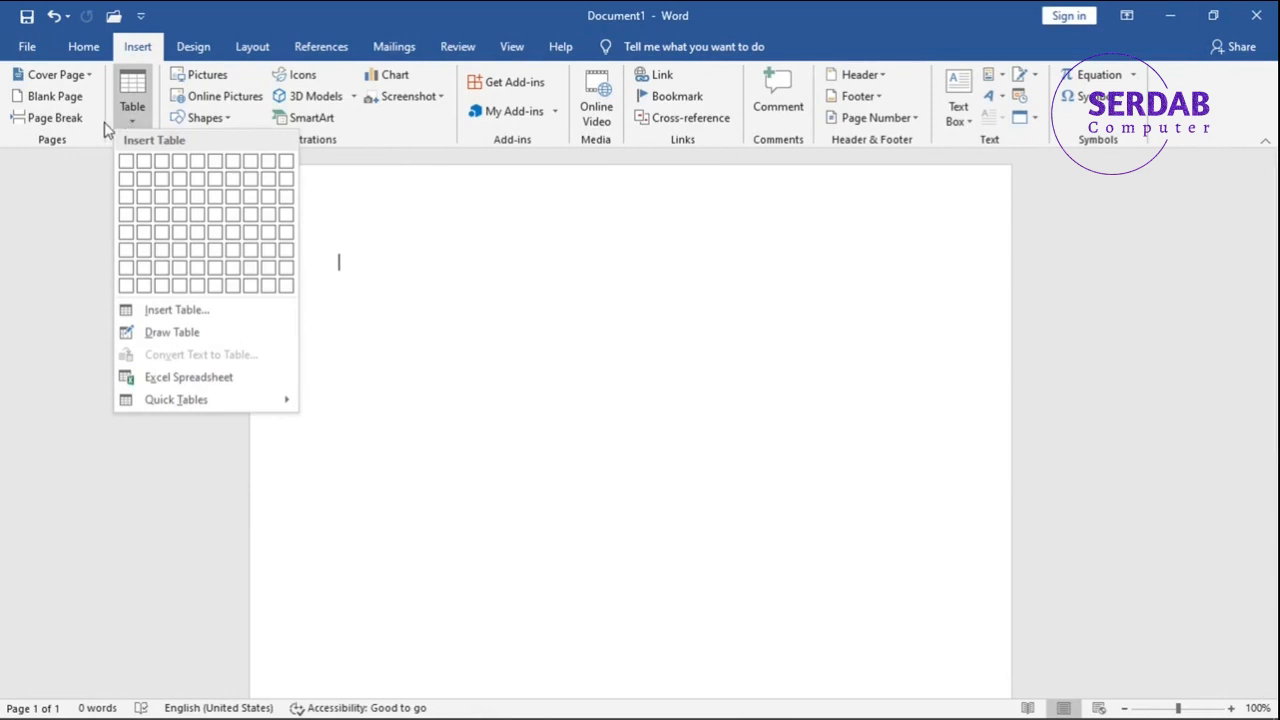
# - Insert the built-in Calendar 2 quick table into the blank document
pyautogui.moveTo(216, 408)
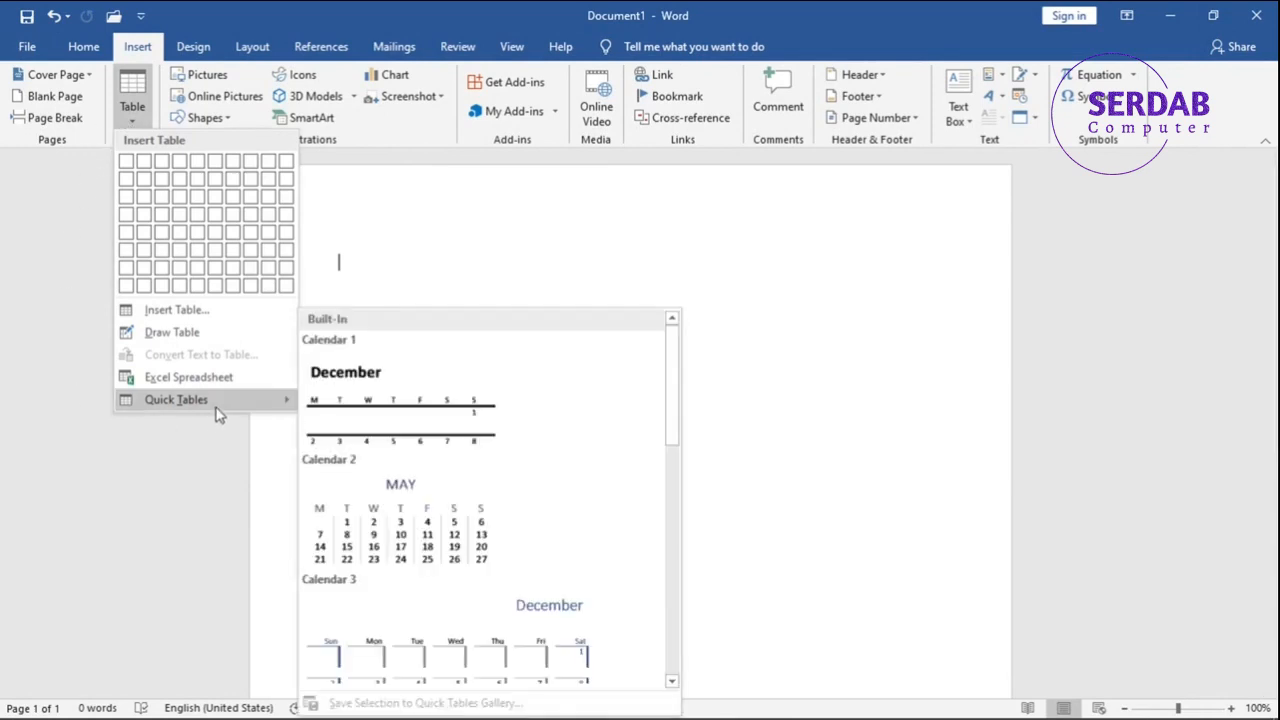
pyautogui.click(432, 487)
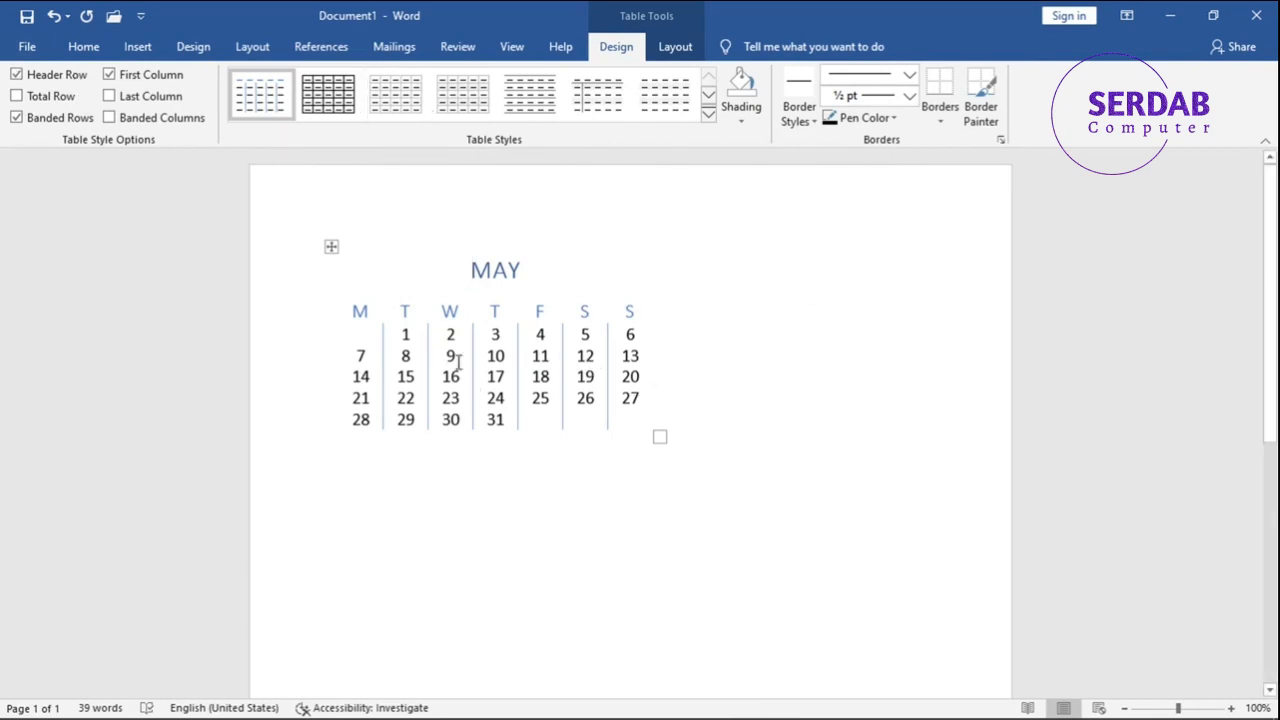
# - Switch the calendar table's Header Row option off and on to compare its effect
pyautogui.click(67, 83)
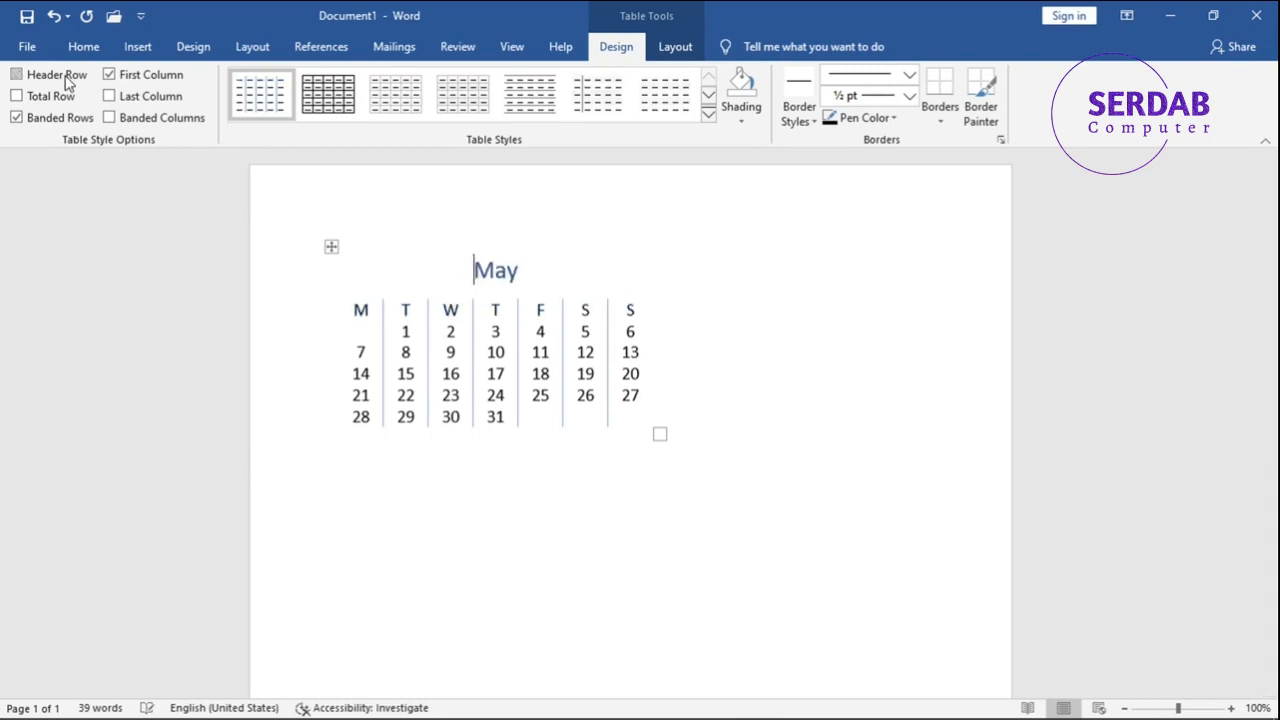
pyautogui.click(67, 83)
pyautogui.click(67, 83)
pyautogui.click(67, 83)
pyautogui.click(67, 83)
pyautogui.click(67, 83)
# - Apply the plain table style with light grey banded rows to the calendar and centre the May heading
pyautogui.click(475, 112)
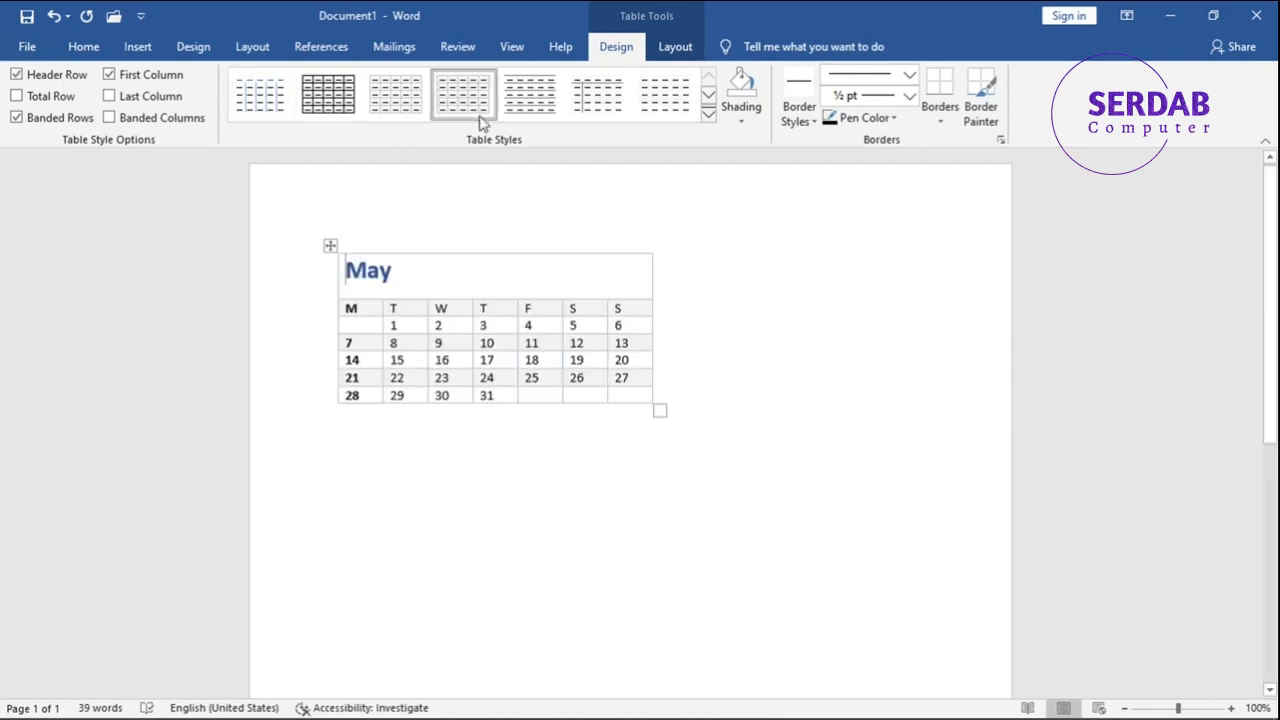
pyautogui.hotkey('ctrl', 'e')
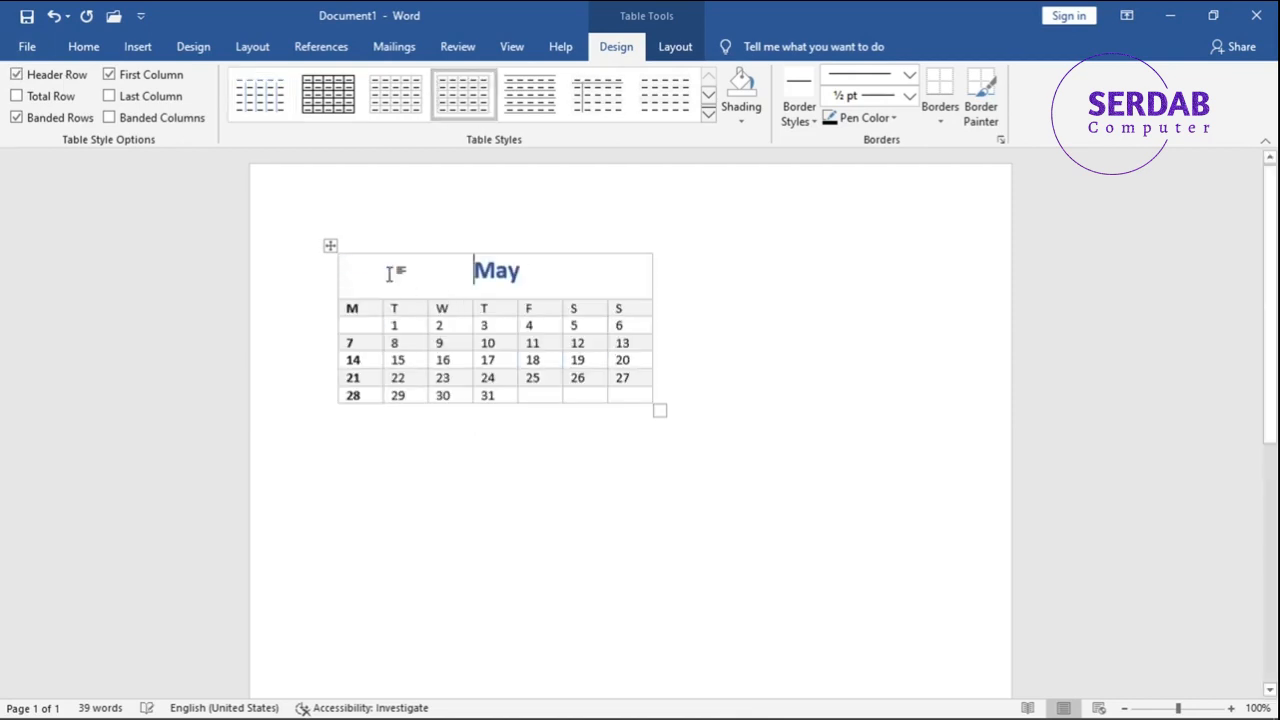
# - Try the Header Row, First Column and Total Row options on the calendar, restoring each one
pyautogui.click(73, 84)
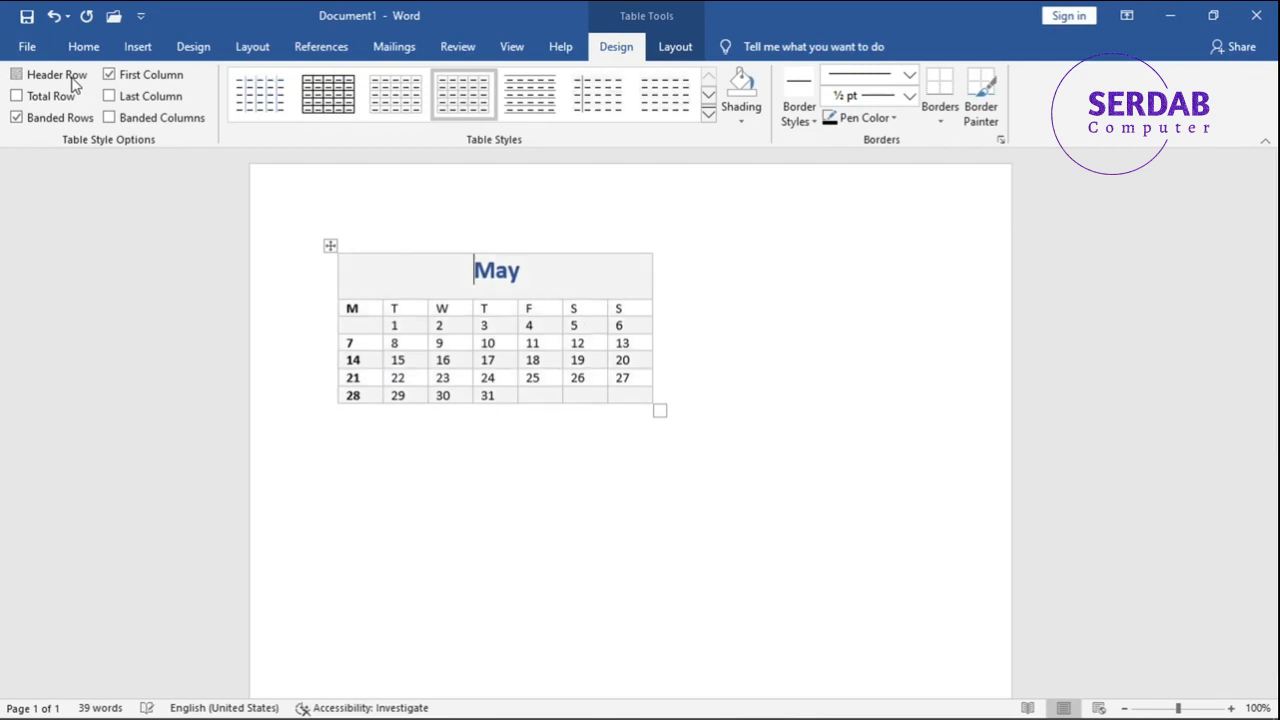
pyautogui.click(73, 84)
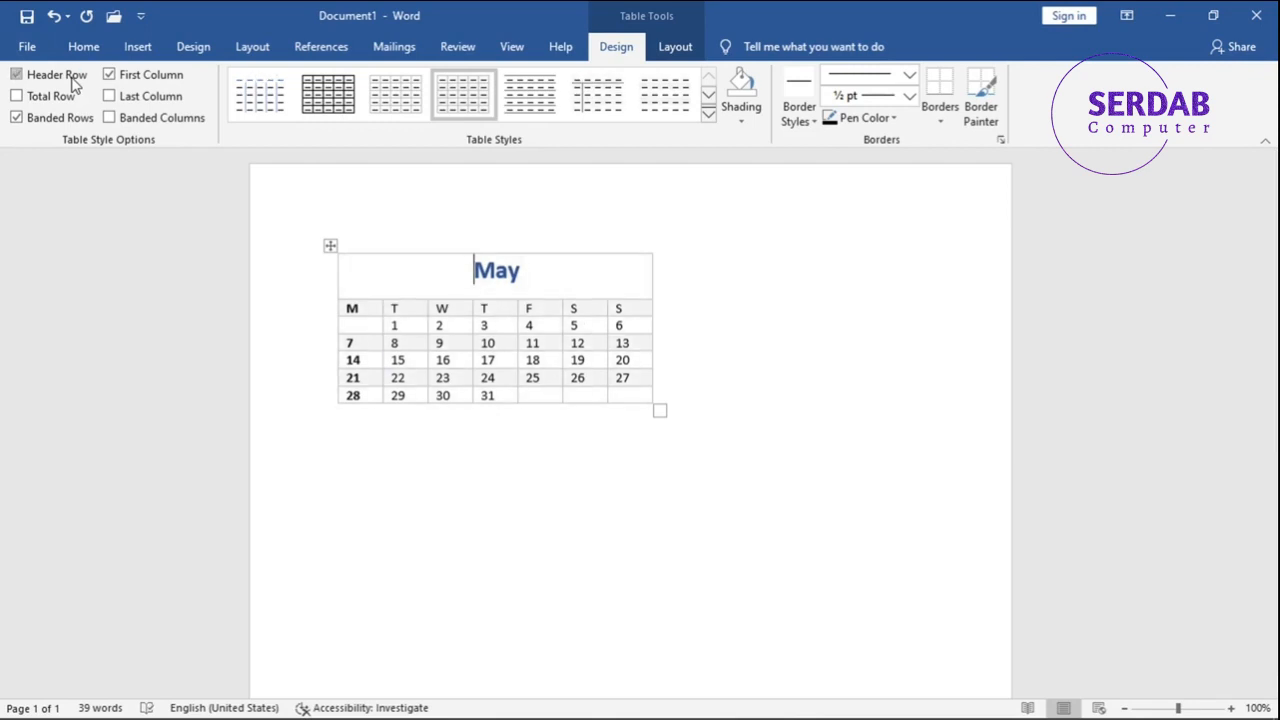
pyautogui.click(128, 82)
pyautogui.click(128, 82)
pyautogui.click(133, 80)
pyautogui.click(133, 80)
pyautogui.click(44, 106)
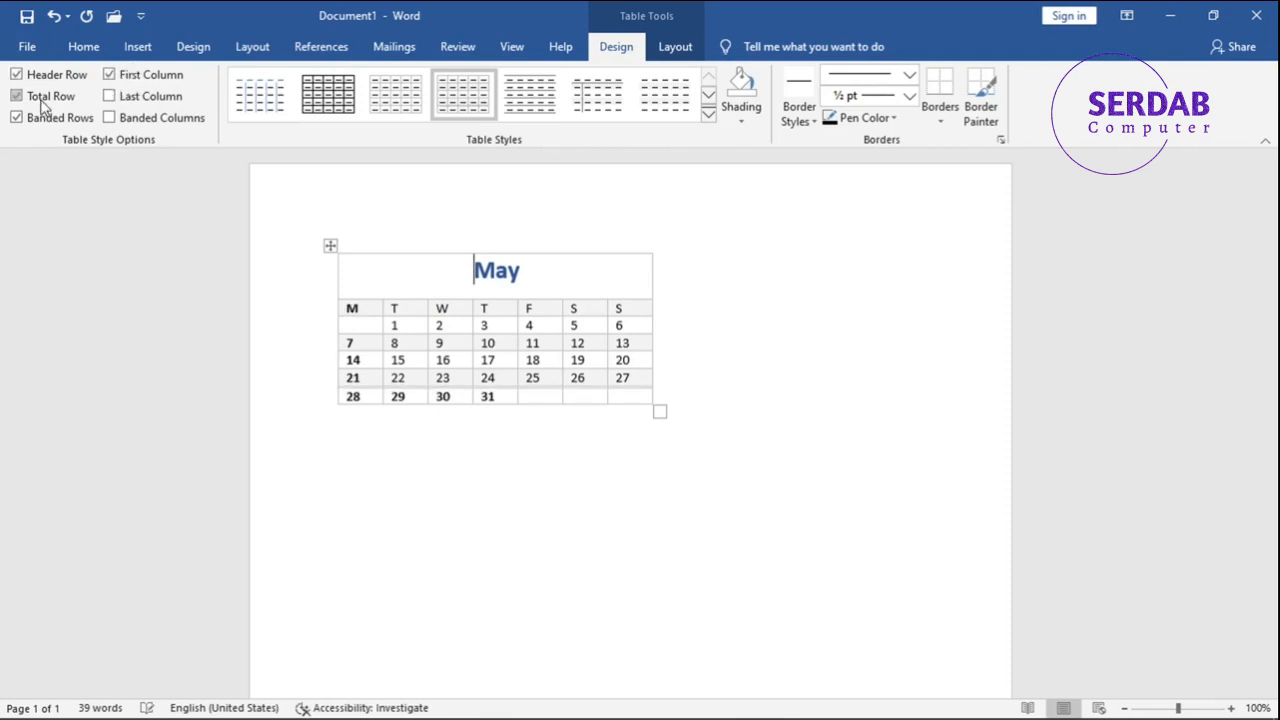
pyautogui.click(44, 106)
pyautogui.click(44, 106)
pyautogui.click(44, 106)
# - Turn on Last Column for the calendar and try the Banded Rows and Banded Columns options, restoring both
pyautogui.click(120, 97)
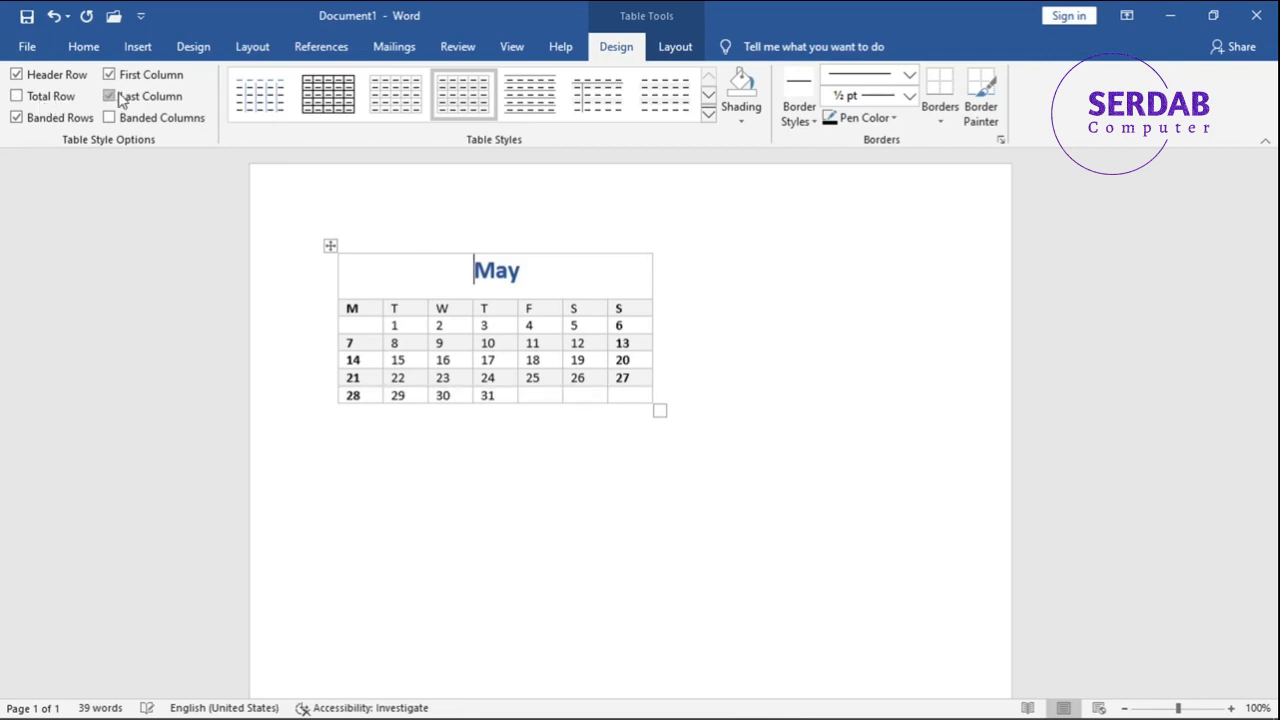
pyautogui.click(52, 118)
pyautogui.click(53, 121)
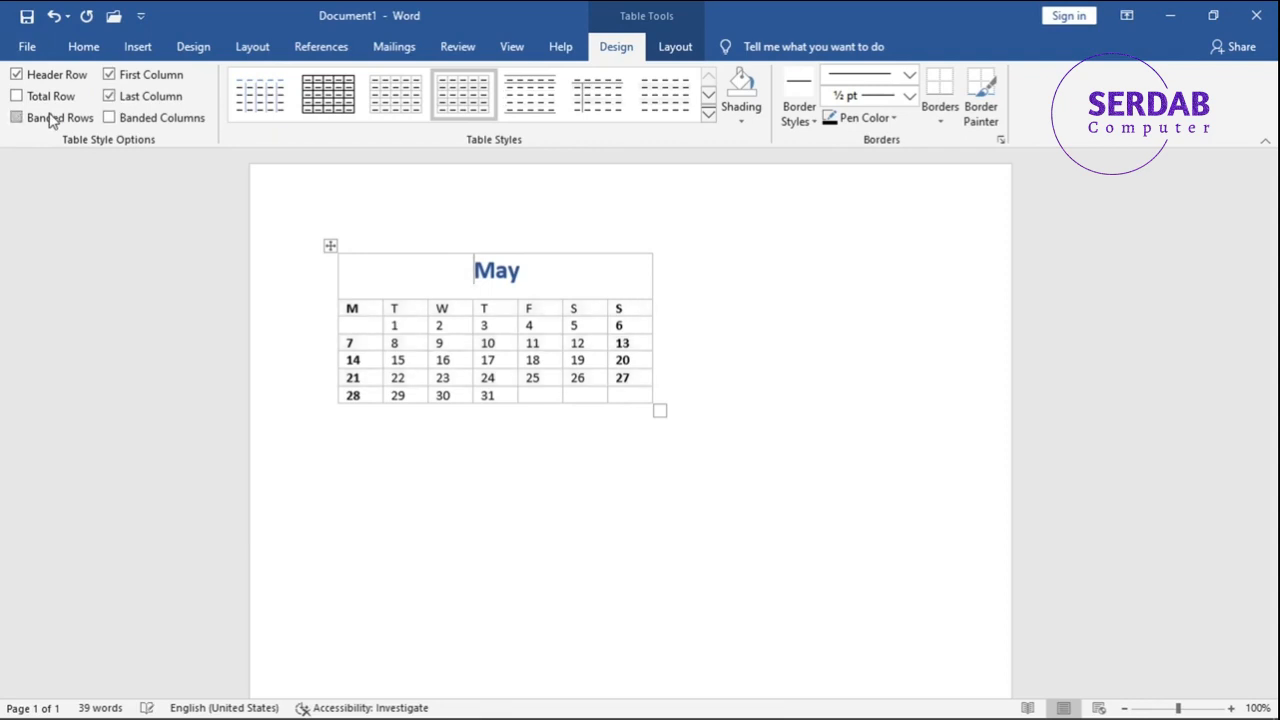
pyautogui.click(127, 118)
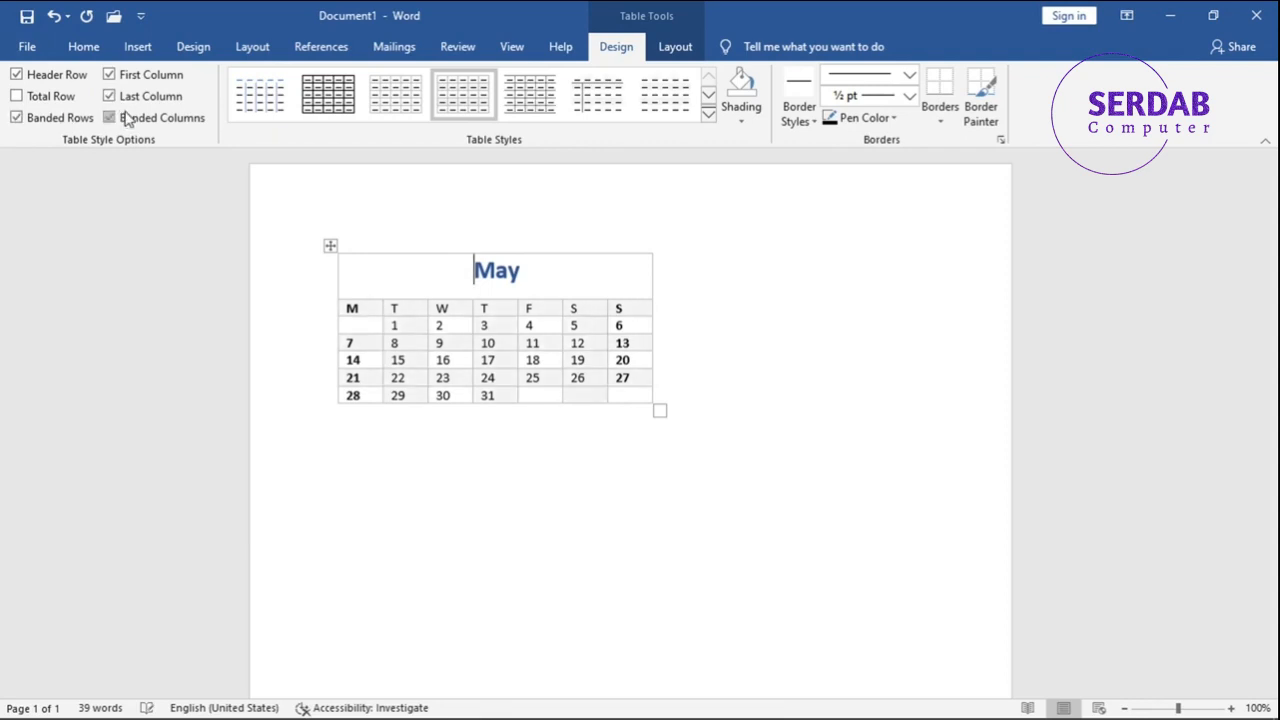
pyautogui.click(155, 125)
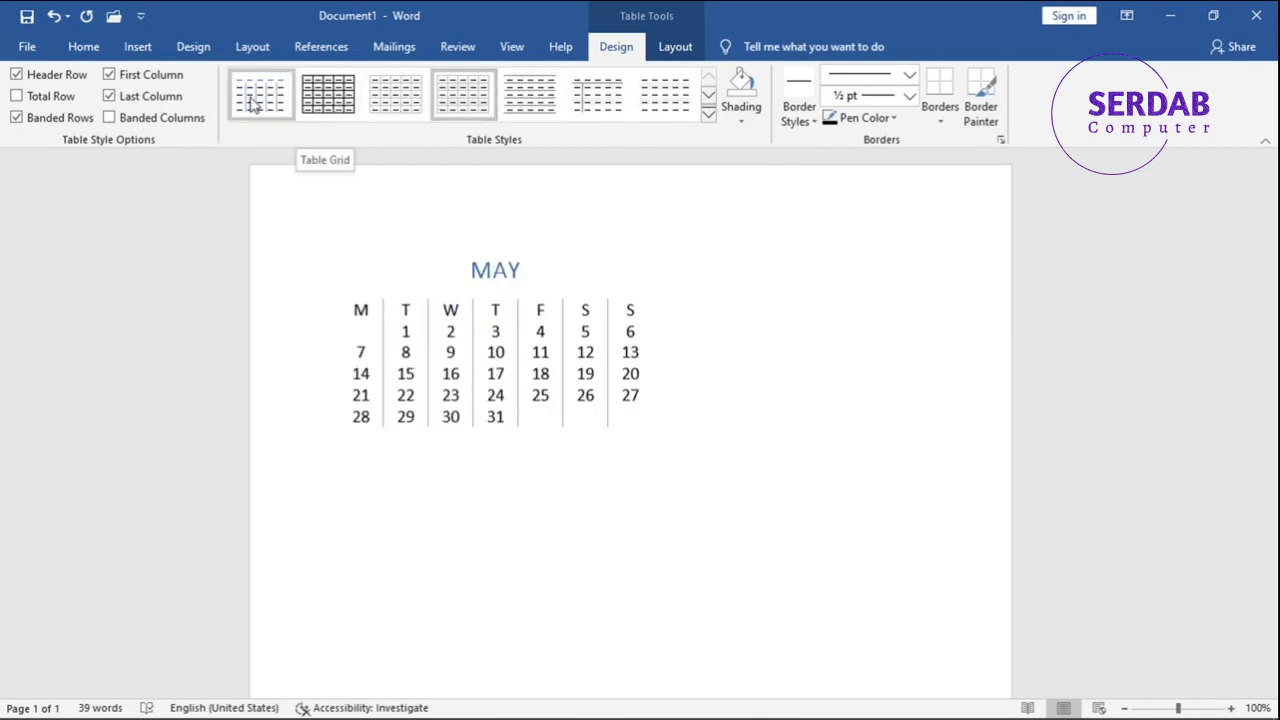
# - Try blue and green list table styles on the calendar and apply the orange one with banded rows and italic outer columns
pyautogui.click(709, 109)
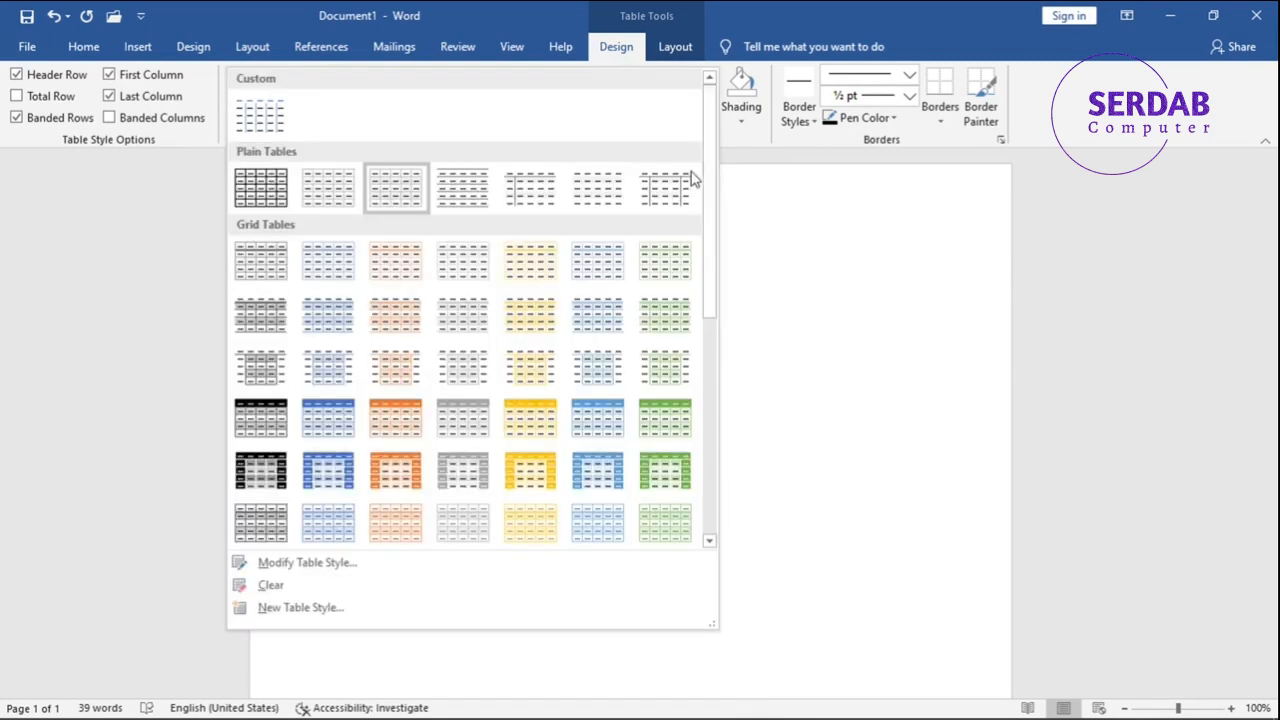
pyautogui.scroll(-3, 430, 430)
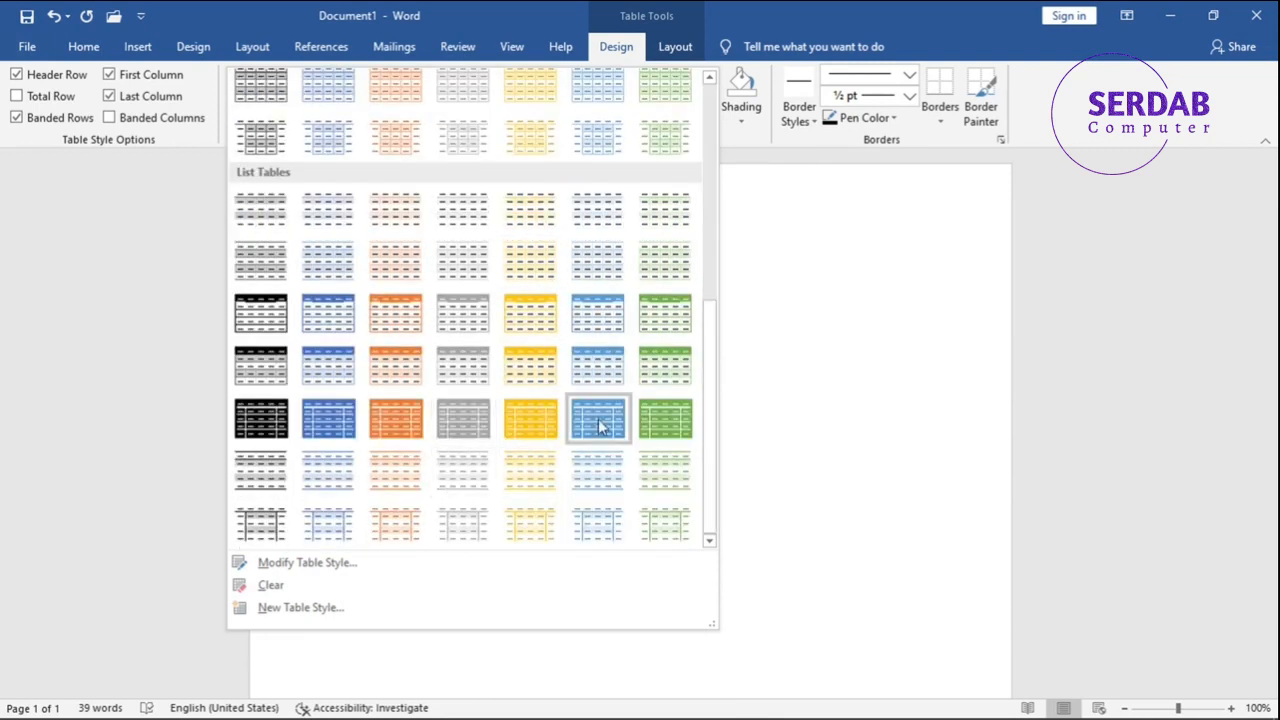
pyautogui.click(318, 421)
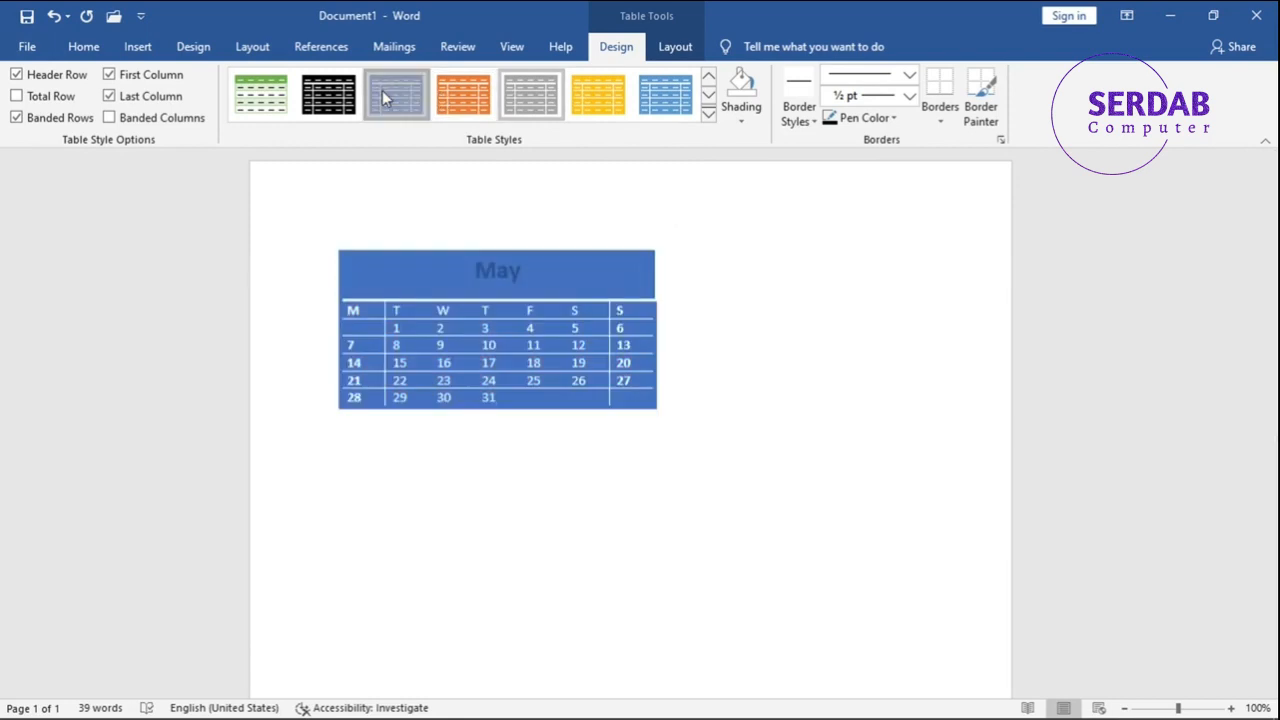
pyautogui.click(261, 94)
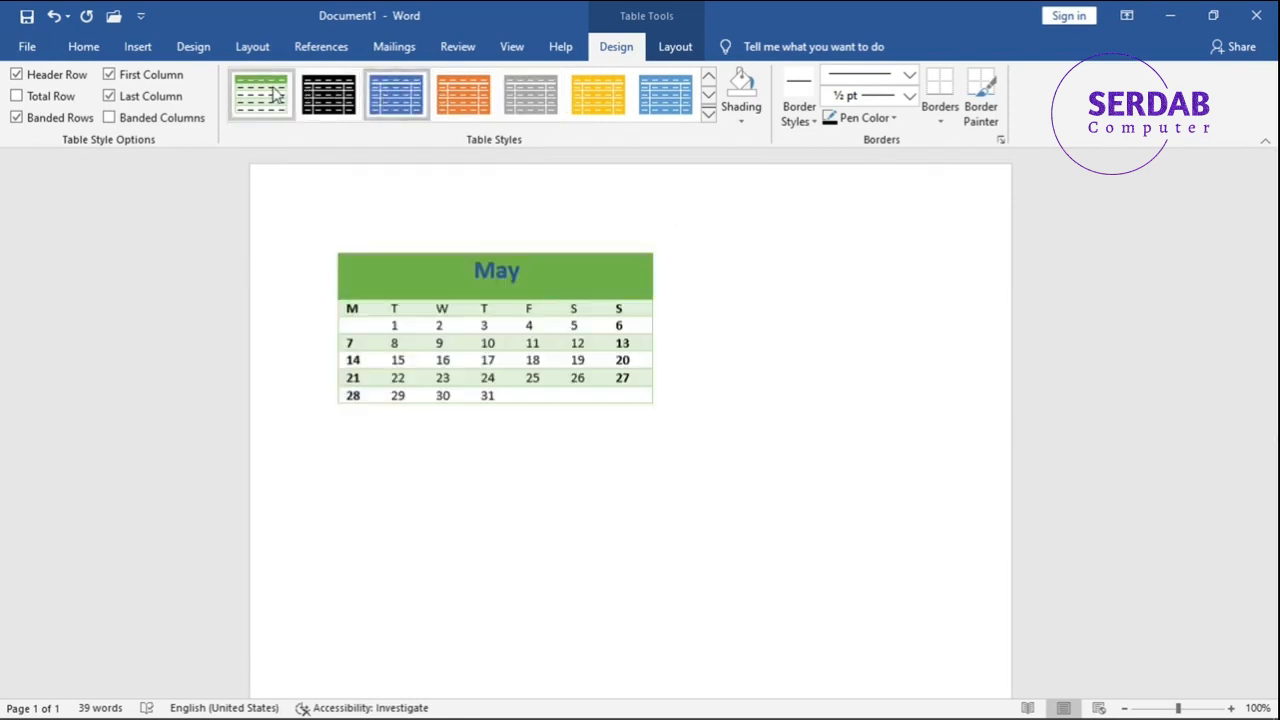
pyautogui.click(663, 105)
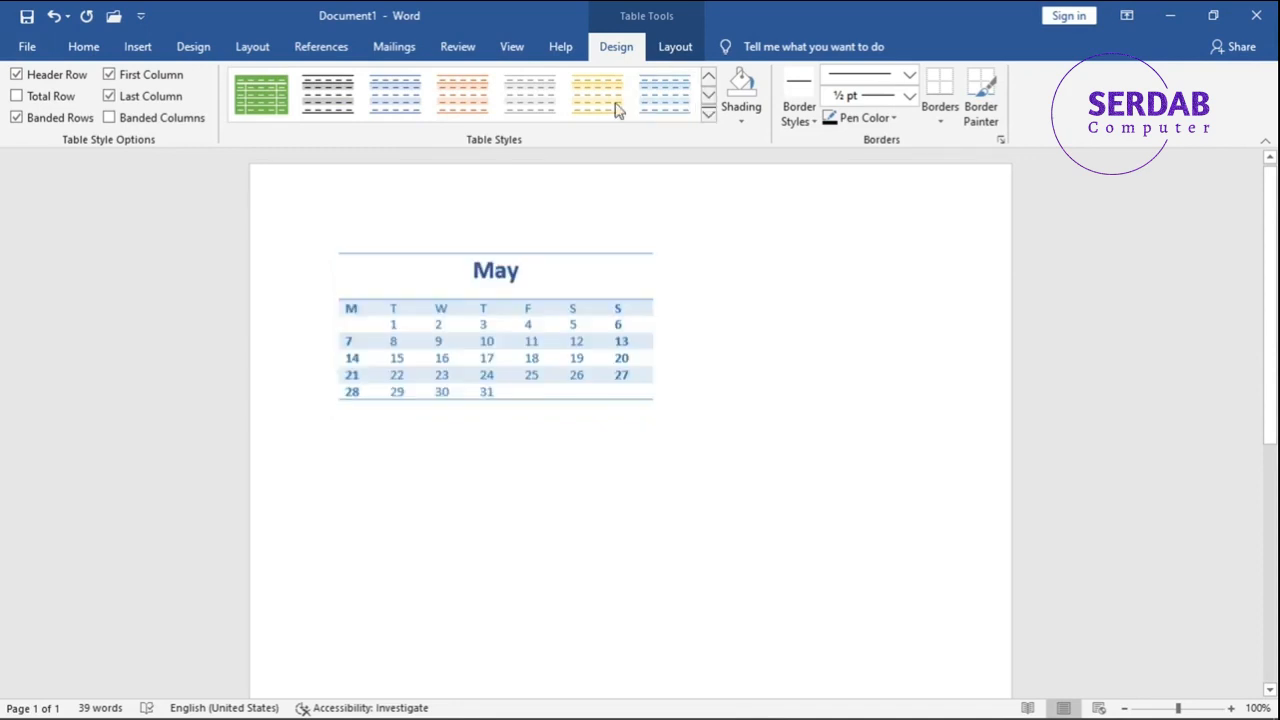
pyautogui.click(377, 113)
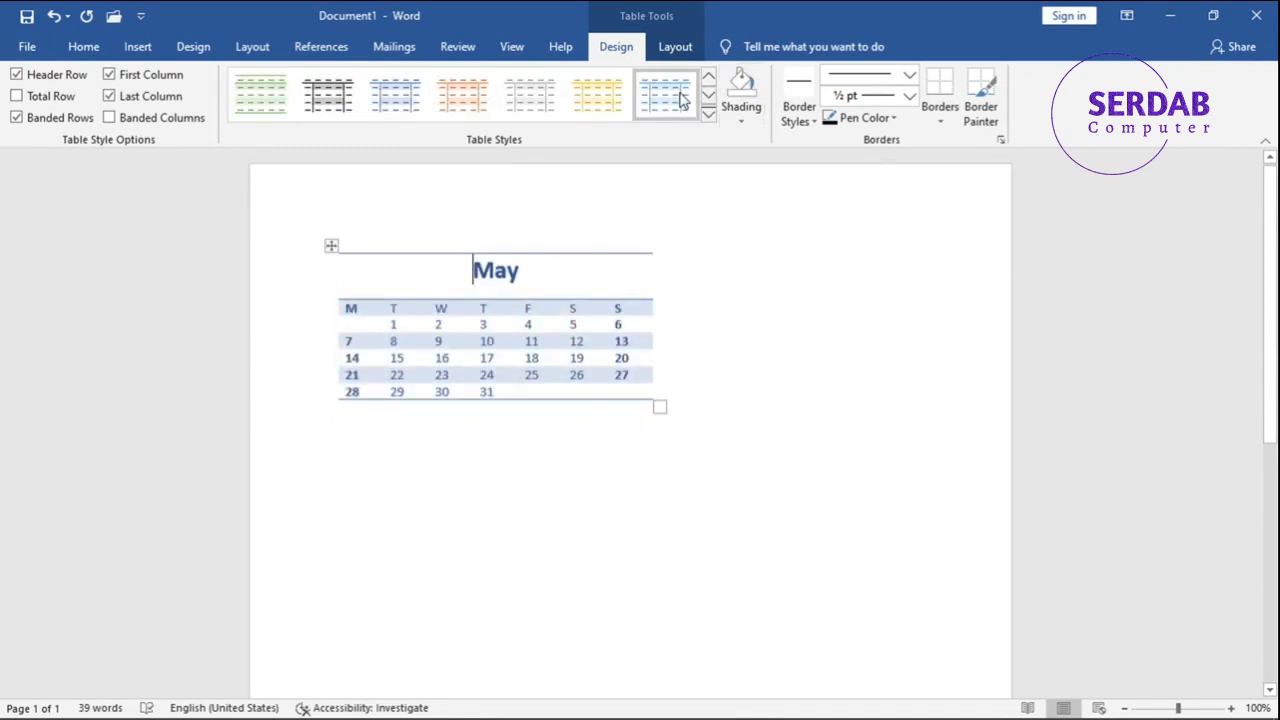
pyautogui.click(446, 110)
# - Start a new table style named JM with style type Table, based on Table Normal
pyautogui.click(708, 113)
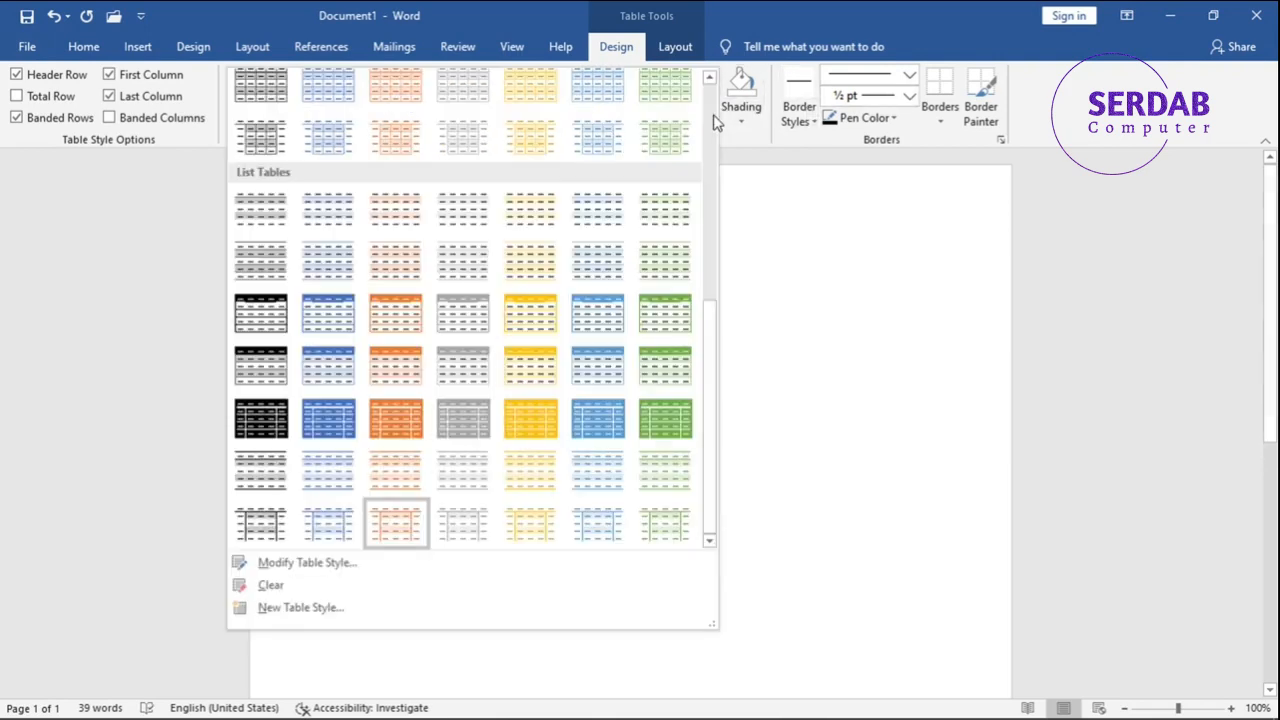
pyautogui.click(302, 610)
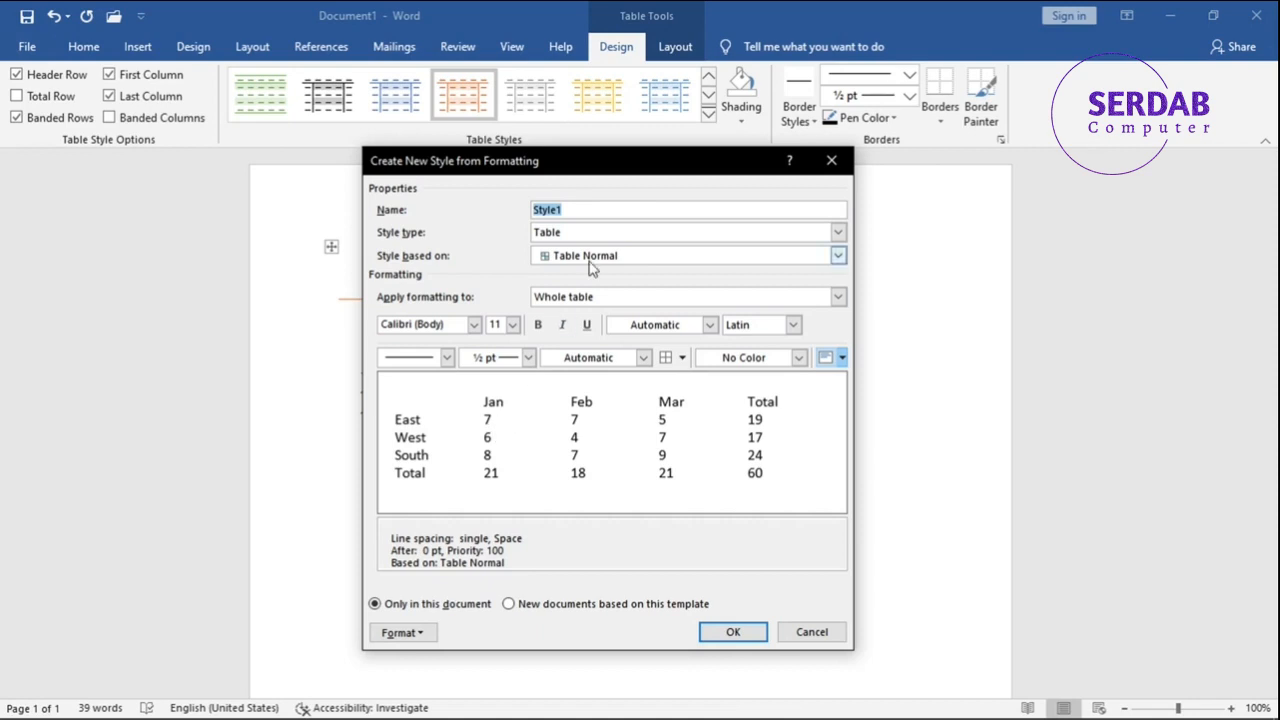
pyautogui.write('JM')
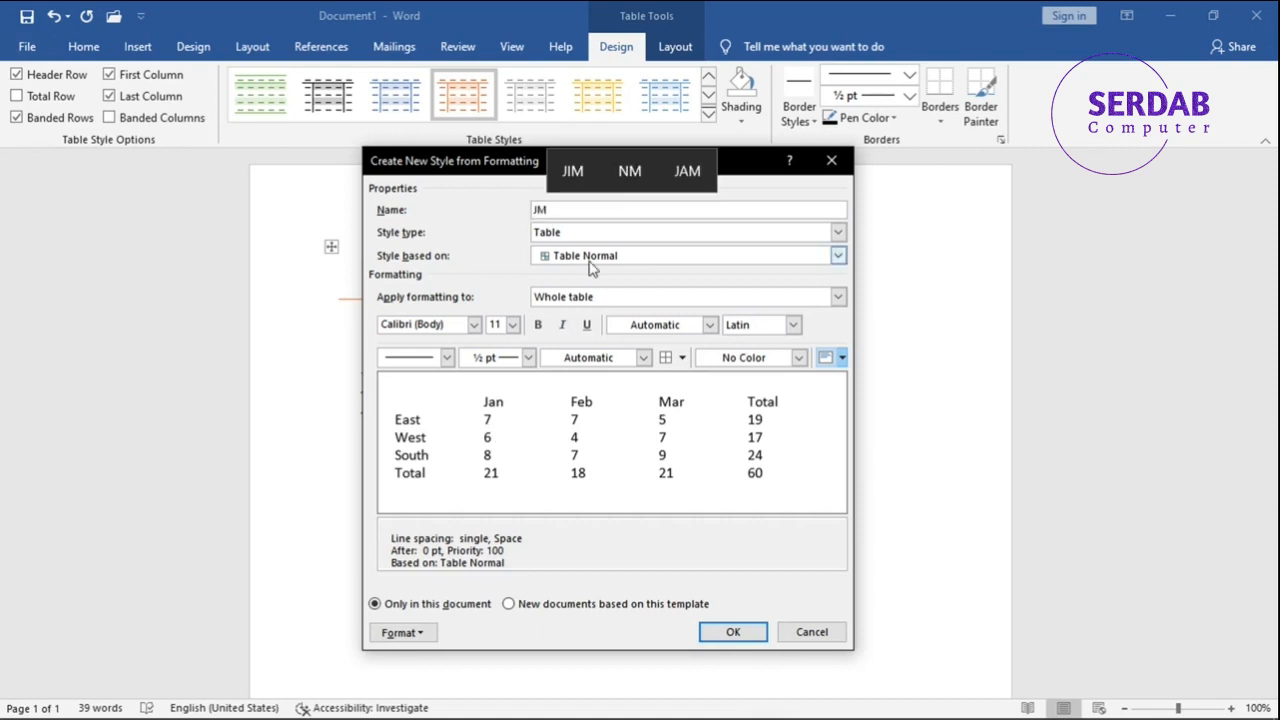
pyautogui.click(579, 236)
pyautogui.click(578, 238)
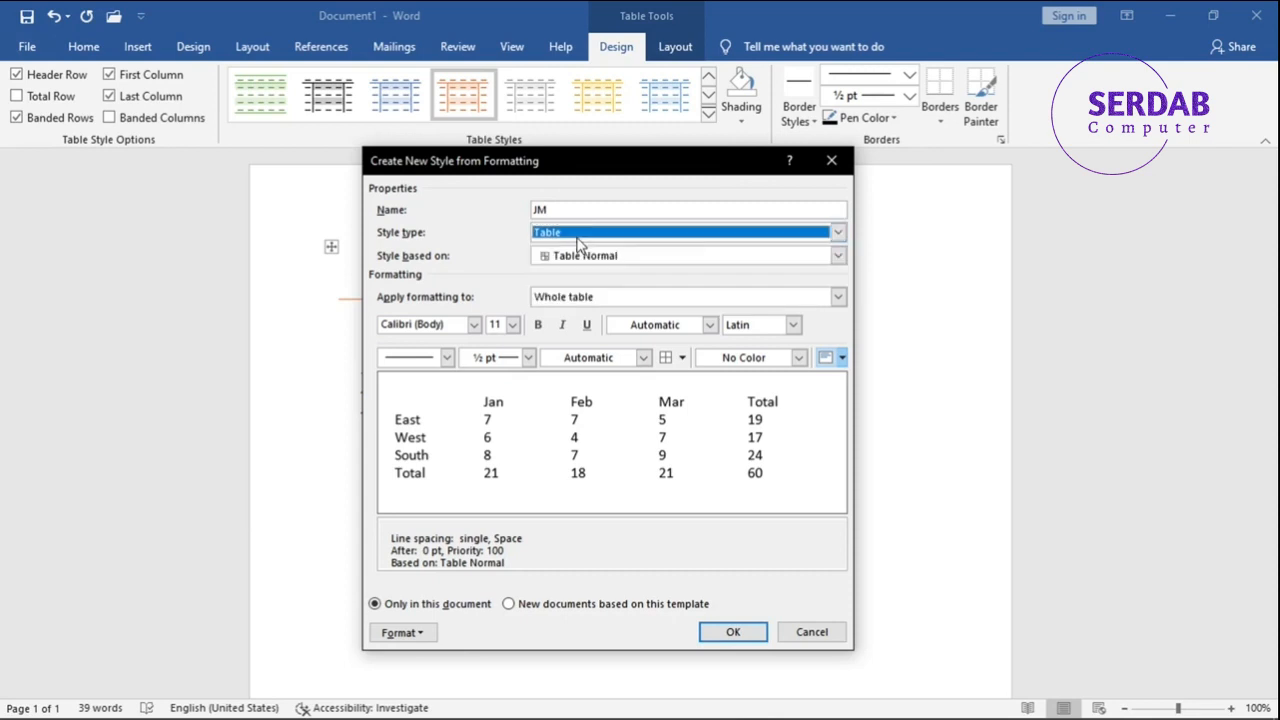
pyautogui.click(597, 258)
pyautogui.click(600, 260)
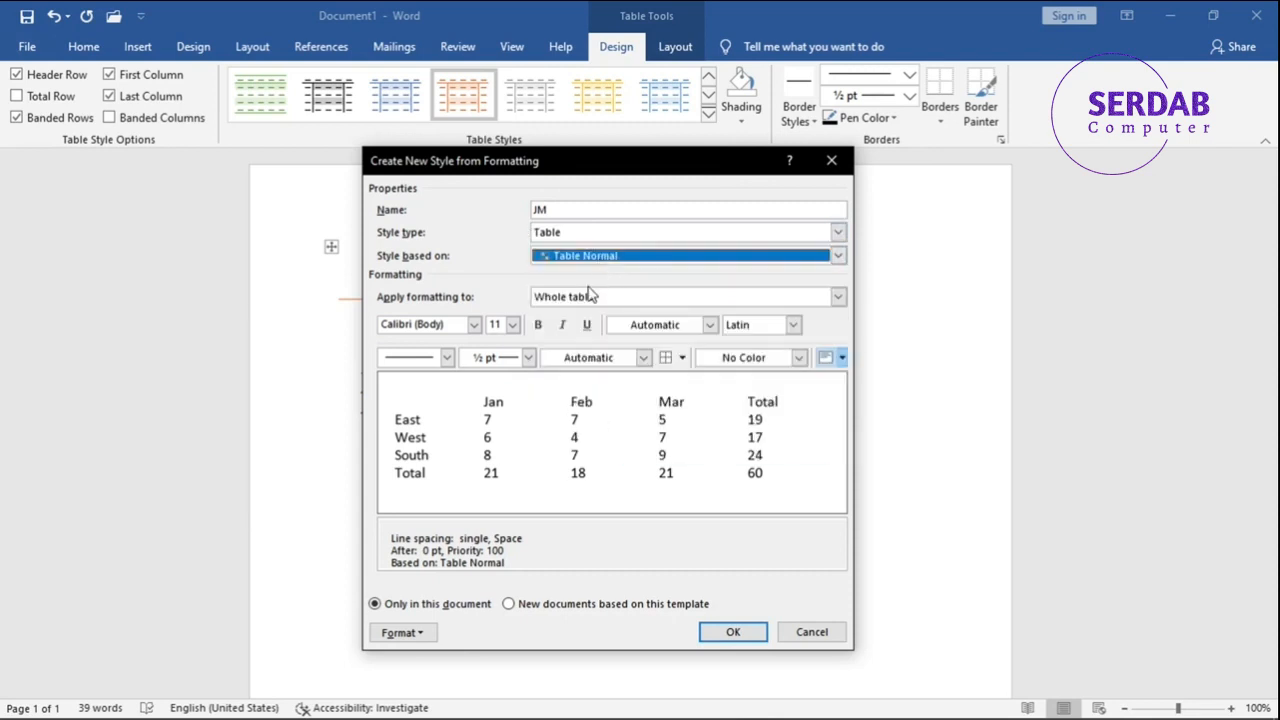
# - Set the new style's whole-table font to Assistant Medium, without bold
pyautogui.click(463, 330)
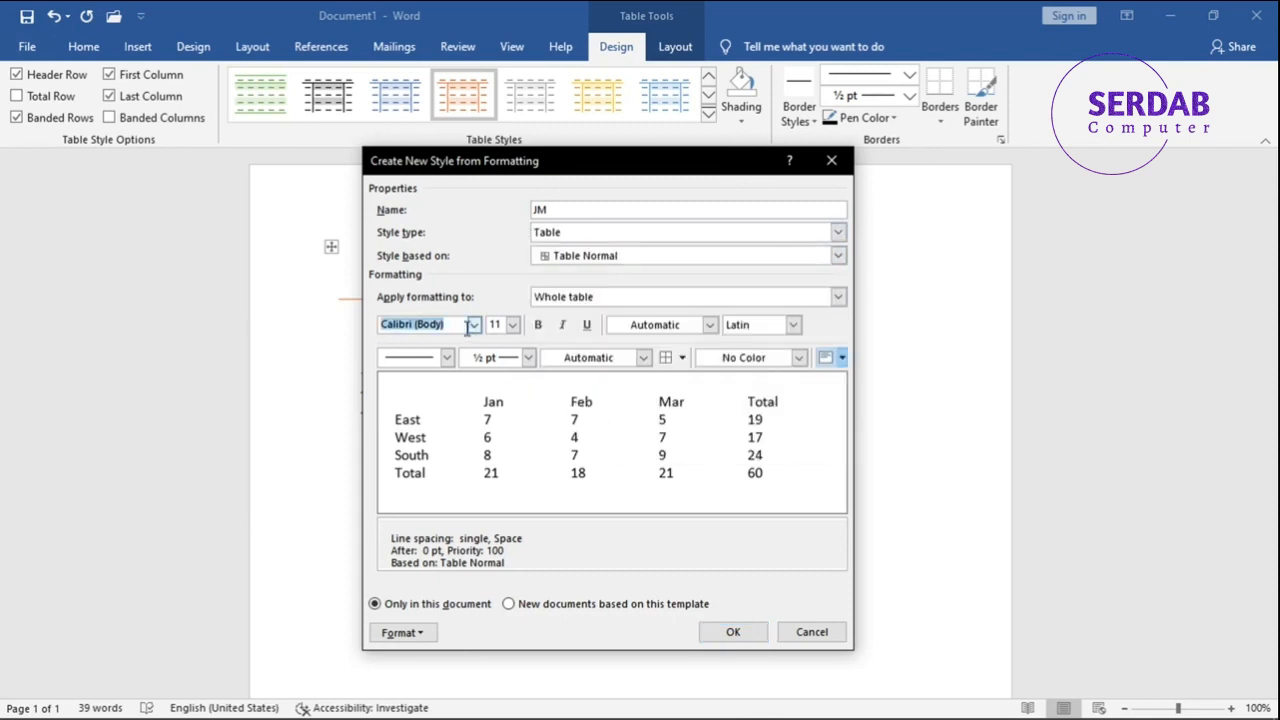
pyautogui.write('Felix Titling')
pyautogui.click(474, 327)
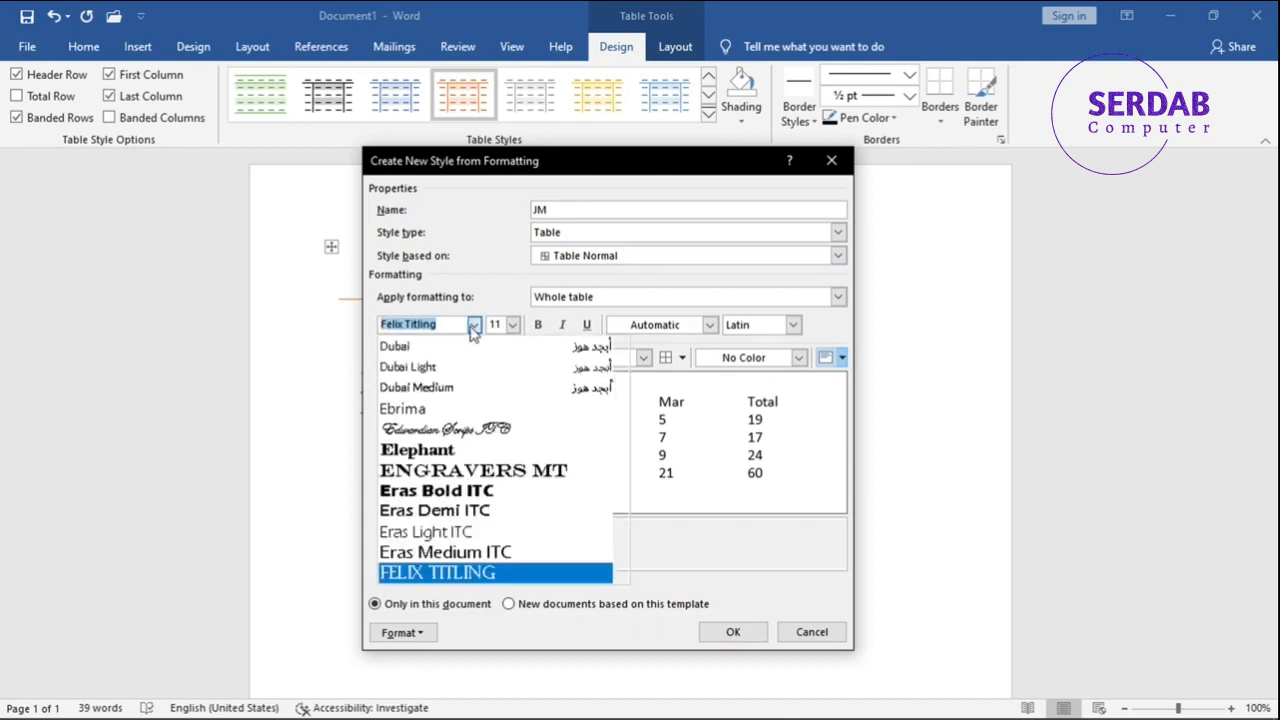
pyautogui.write('Assistant Medium')
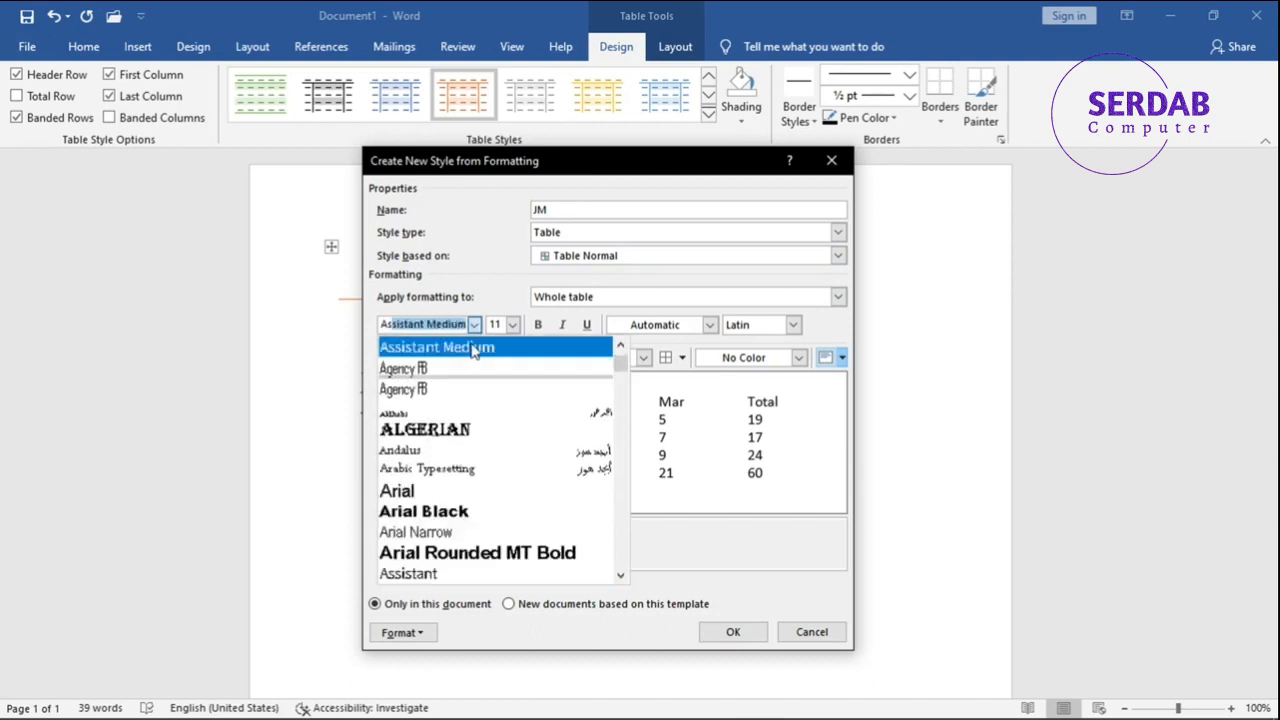
pyautogui.click(473, 348)
pyautogui.click(538, 324)
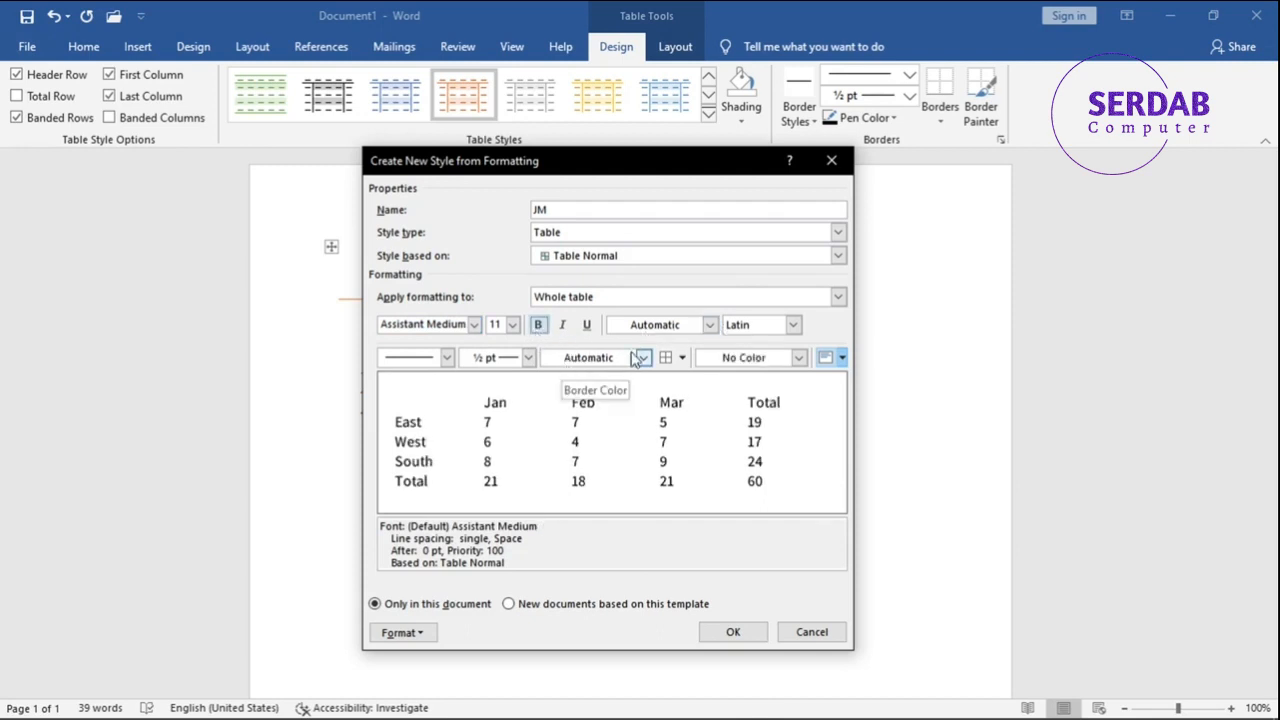
# - Add all borders to the JM style's whole table and set its fill colour to white
pyautogui.click(682, 357)
pyautogui.click(670, 375)
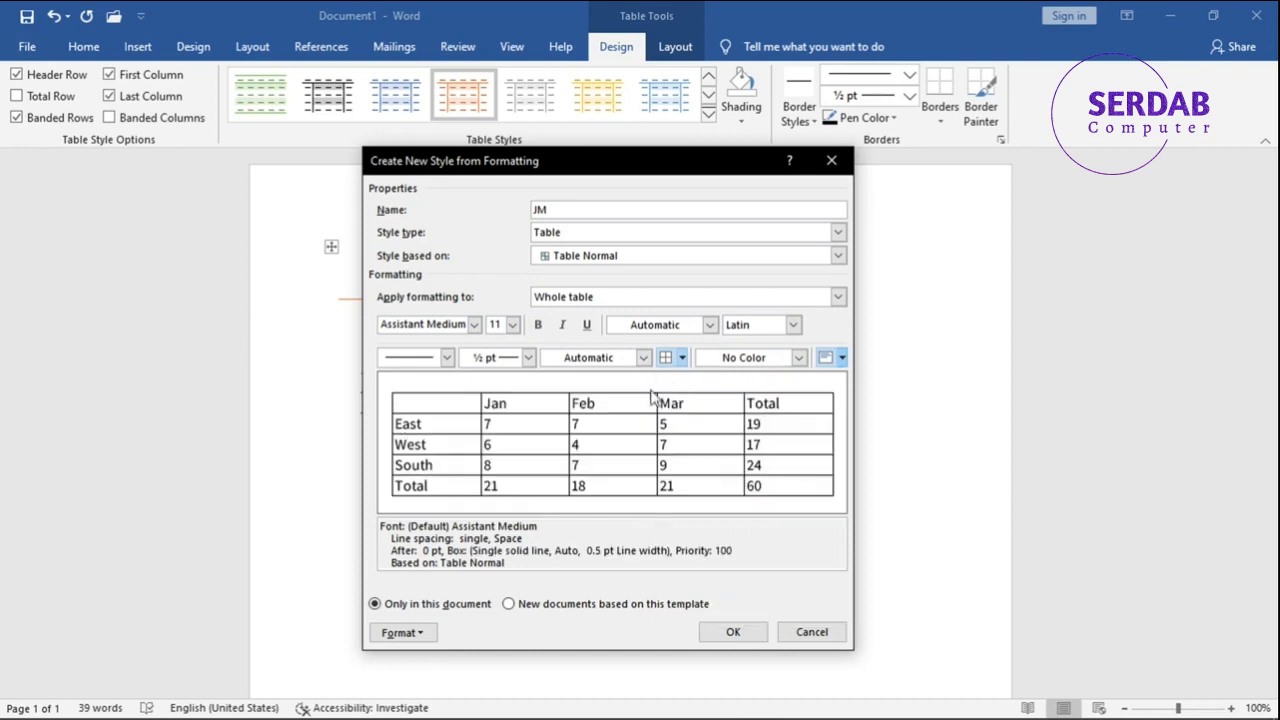
pyautogui.click(738, 358)
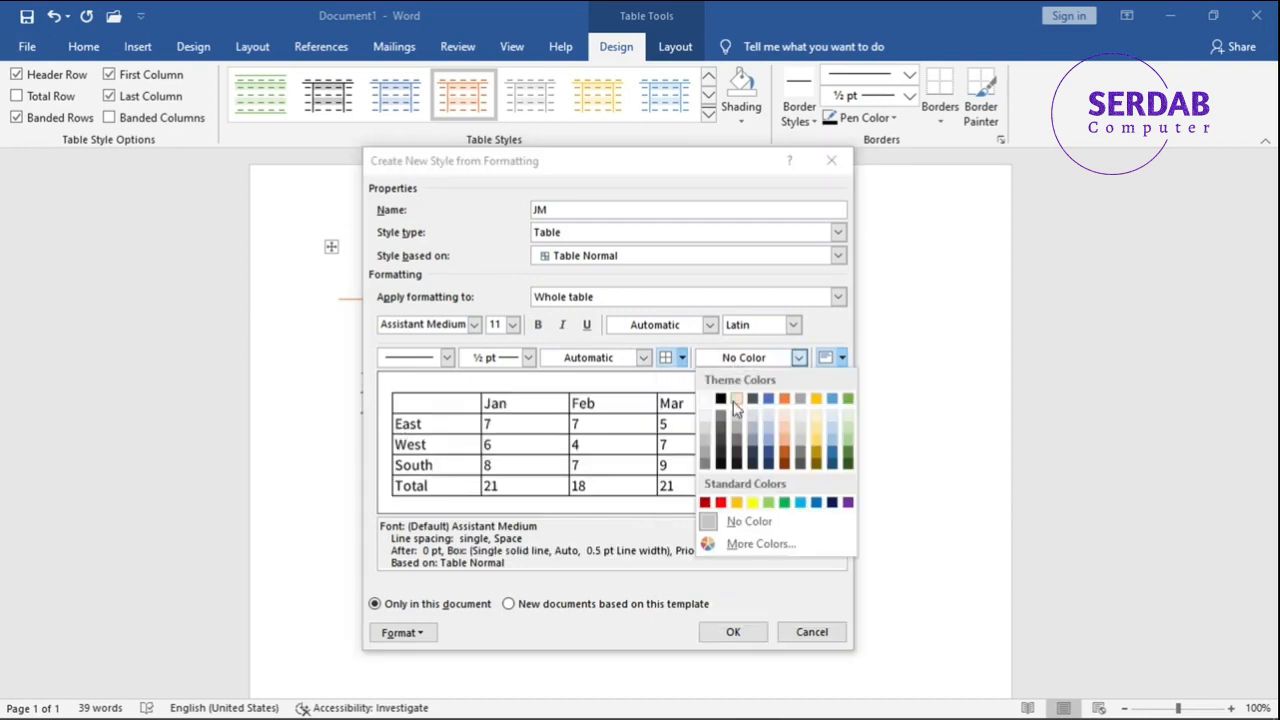
pyautogui.click(703, 429)
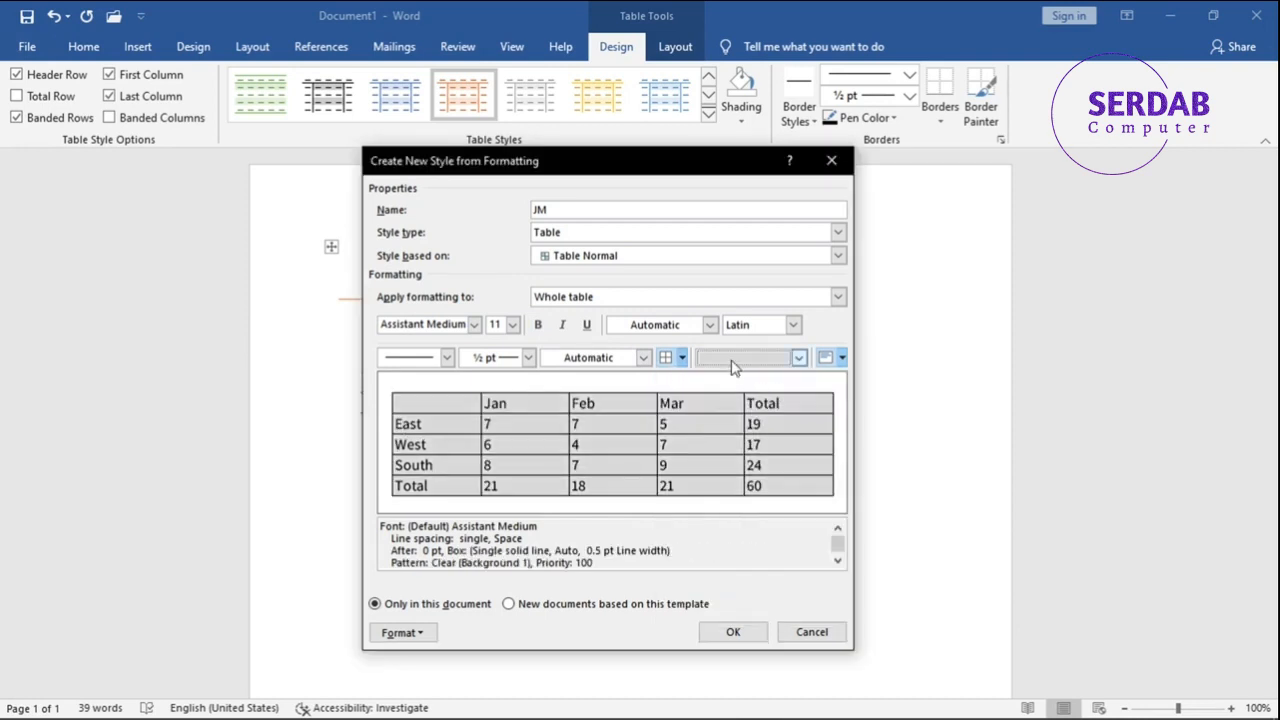
pyautogui.click(729, 362)
pyautogui.click(705, 399)
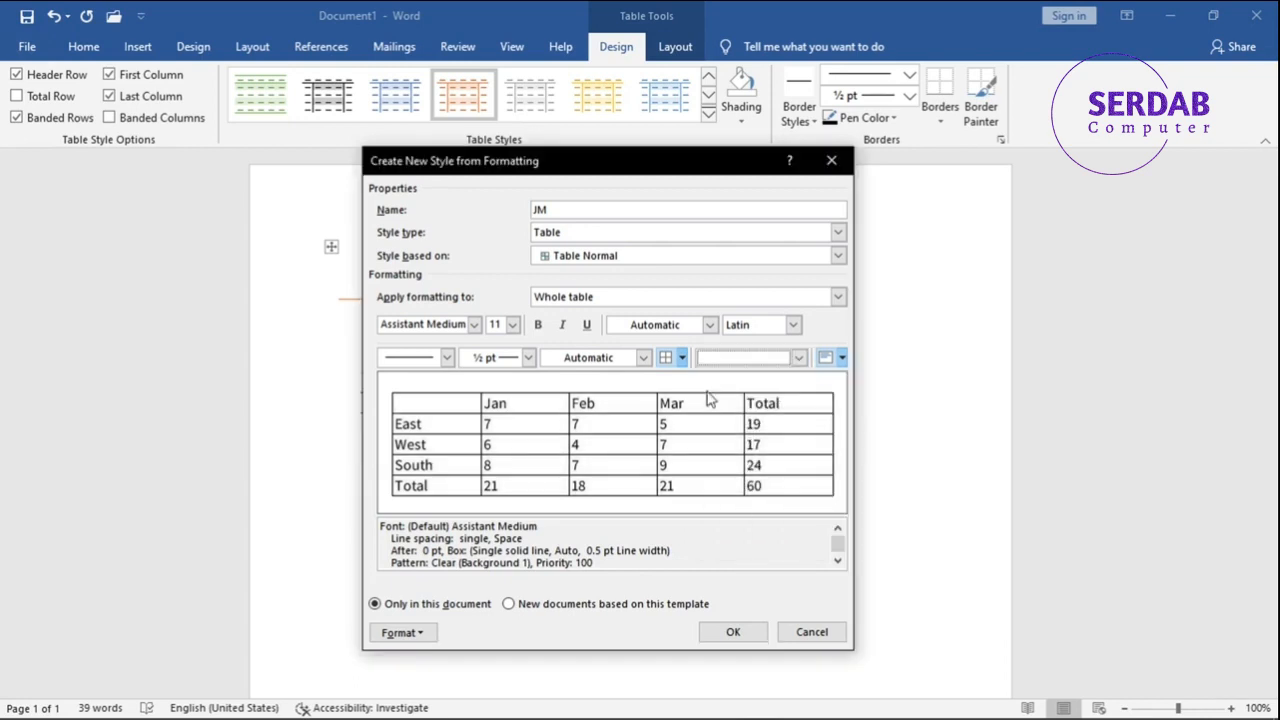
# - Set the JM style's border colour to a grey theme shade, keeping the solid line
pyautogui.click(612, 364)
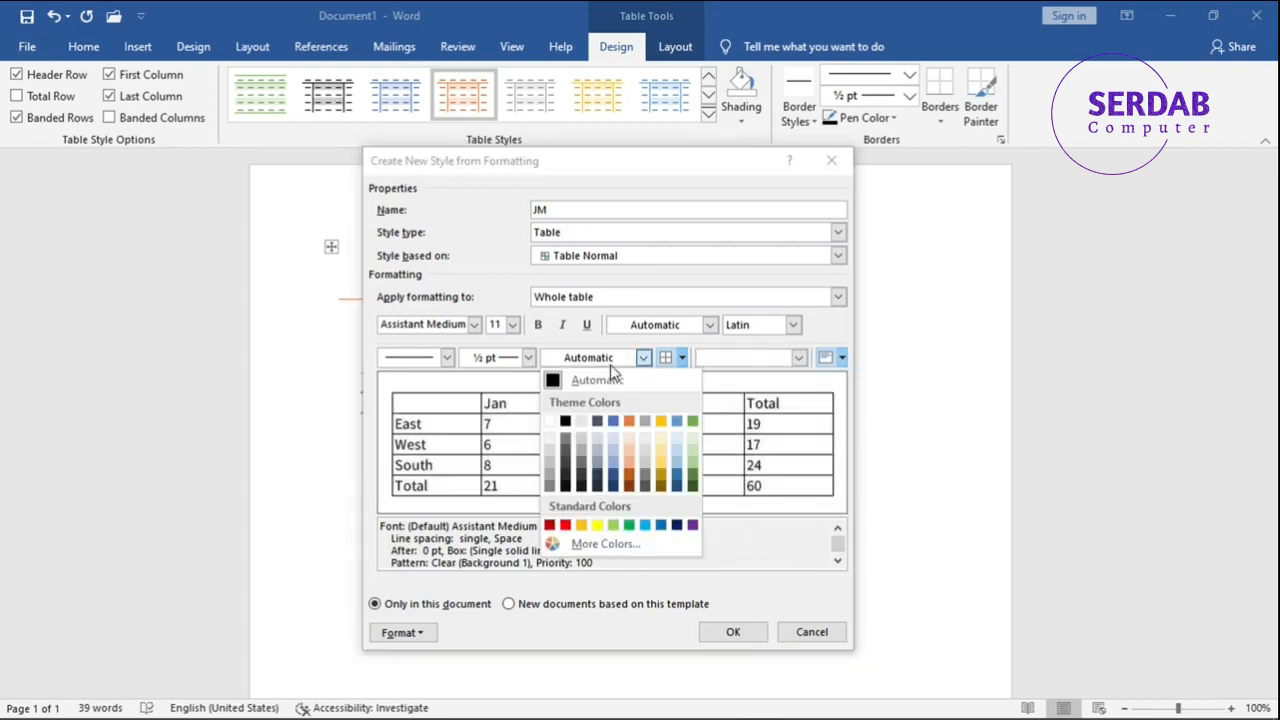
pyautogui.click(557, 464)
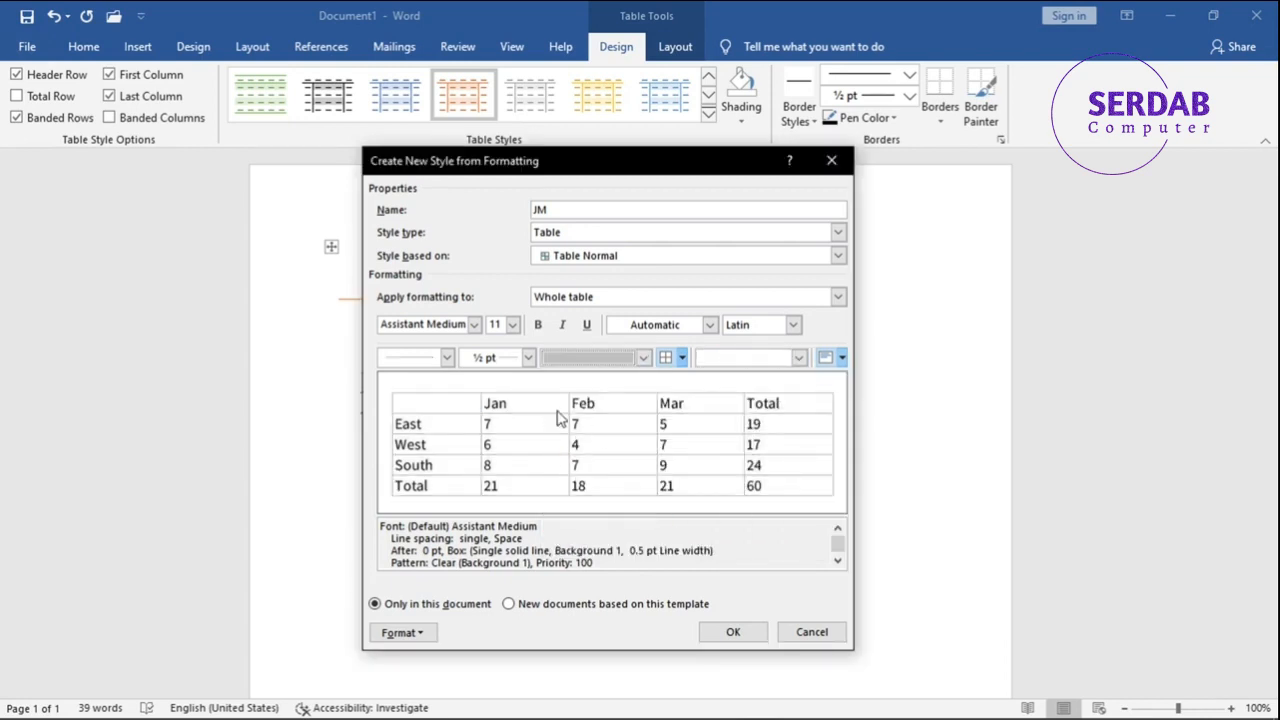
pyautogui.click(447, 358)
pyautogui.click(450, 366)
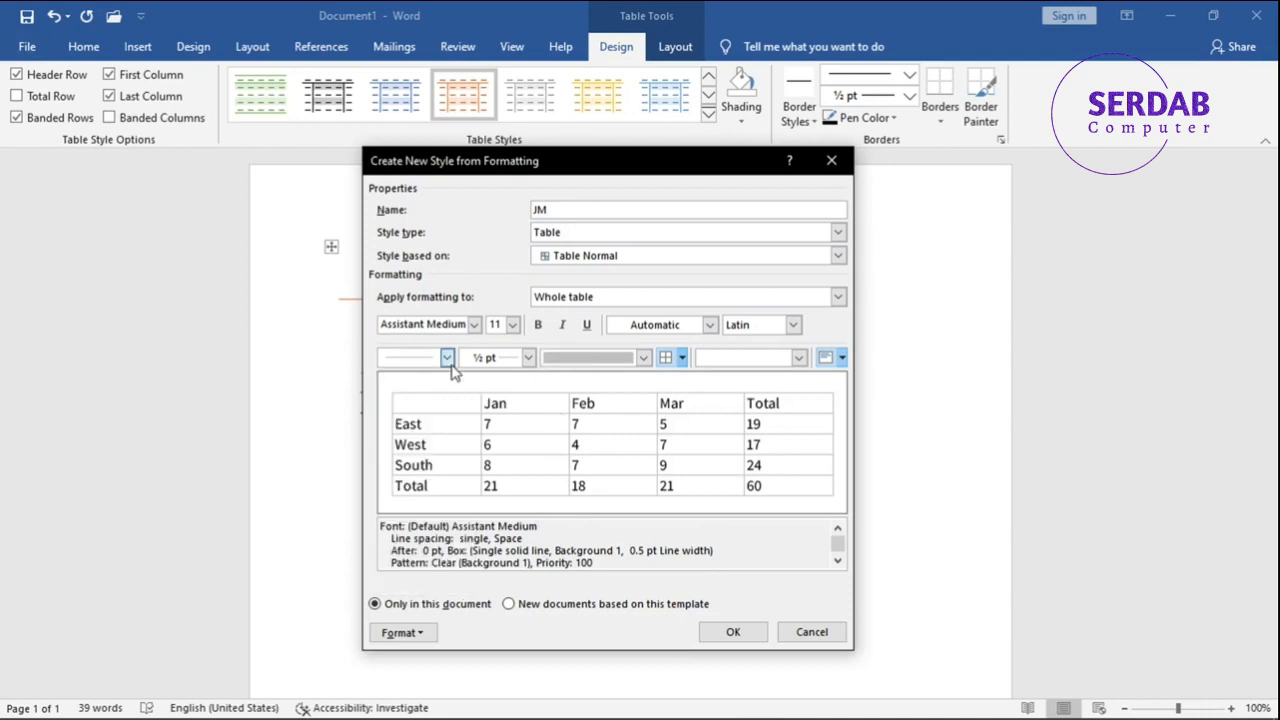
# - Centre the JM style's cell contents both horizontally and vertically, and finish creating the style
pyautogui.click(839, 360)
pyautogui.click(841, 360)
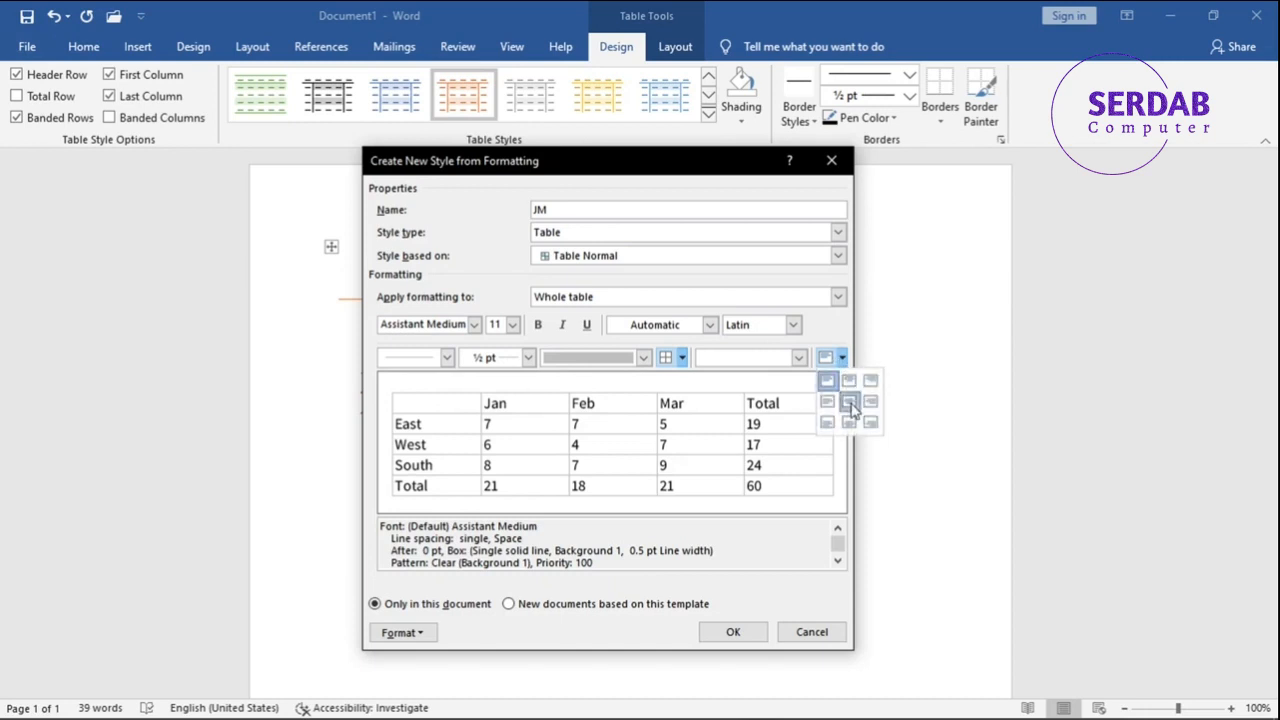
pyautogui.click(849, 401)
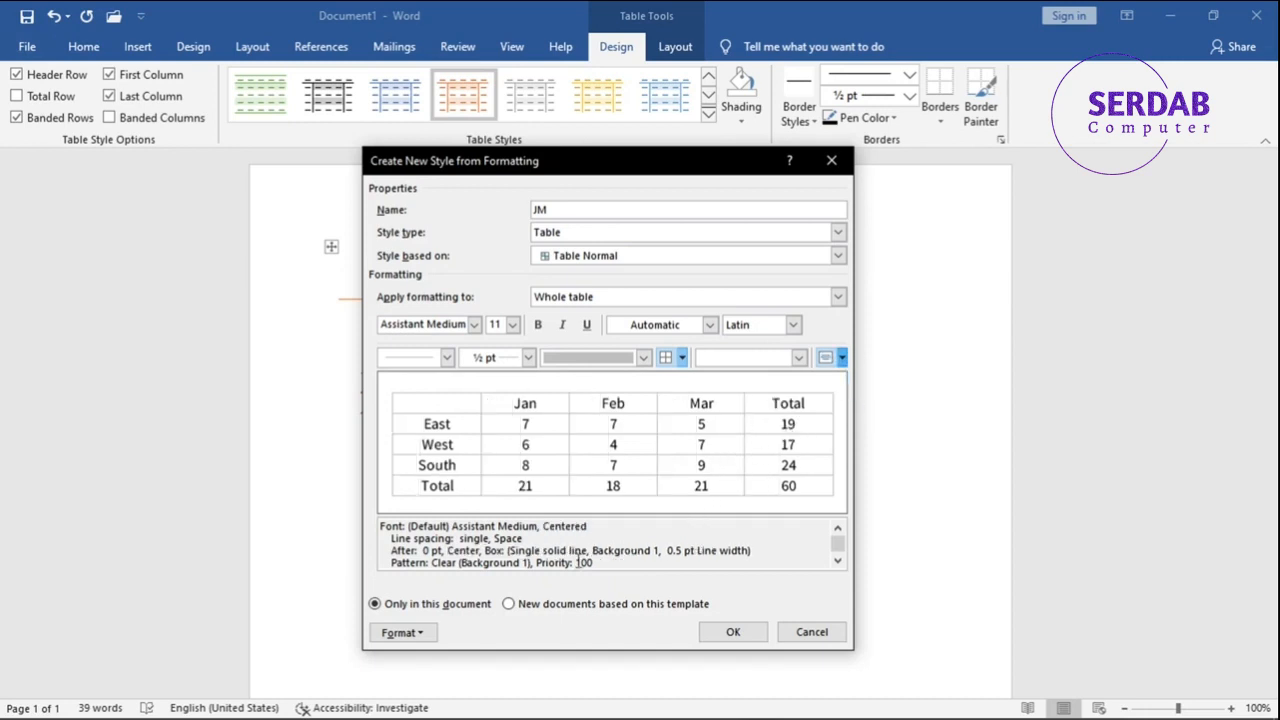
pyautogui.click(405, 633)
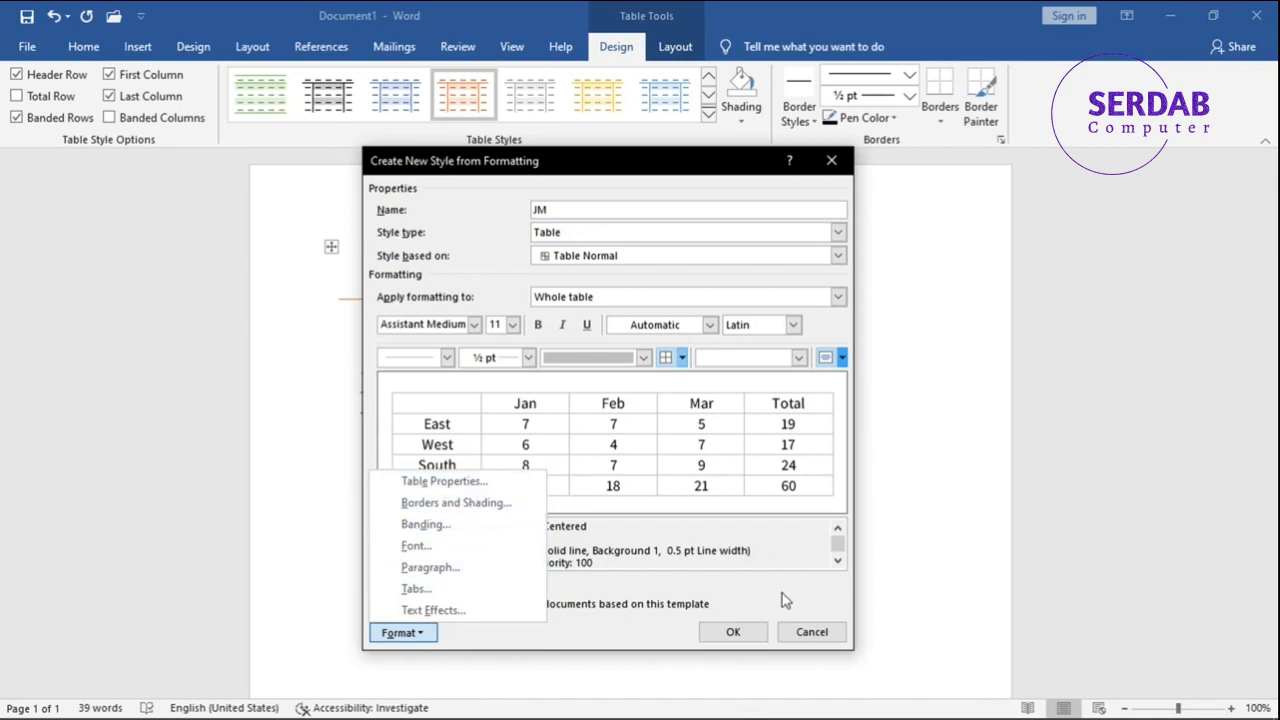
pyautogui.click(498, 264)
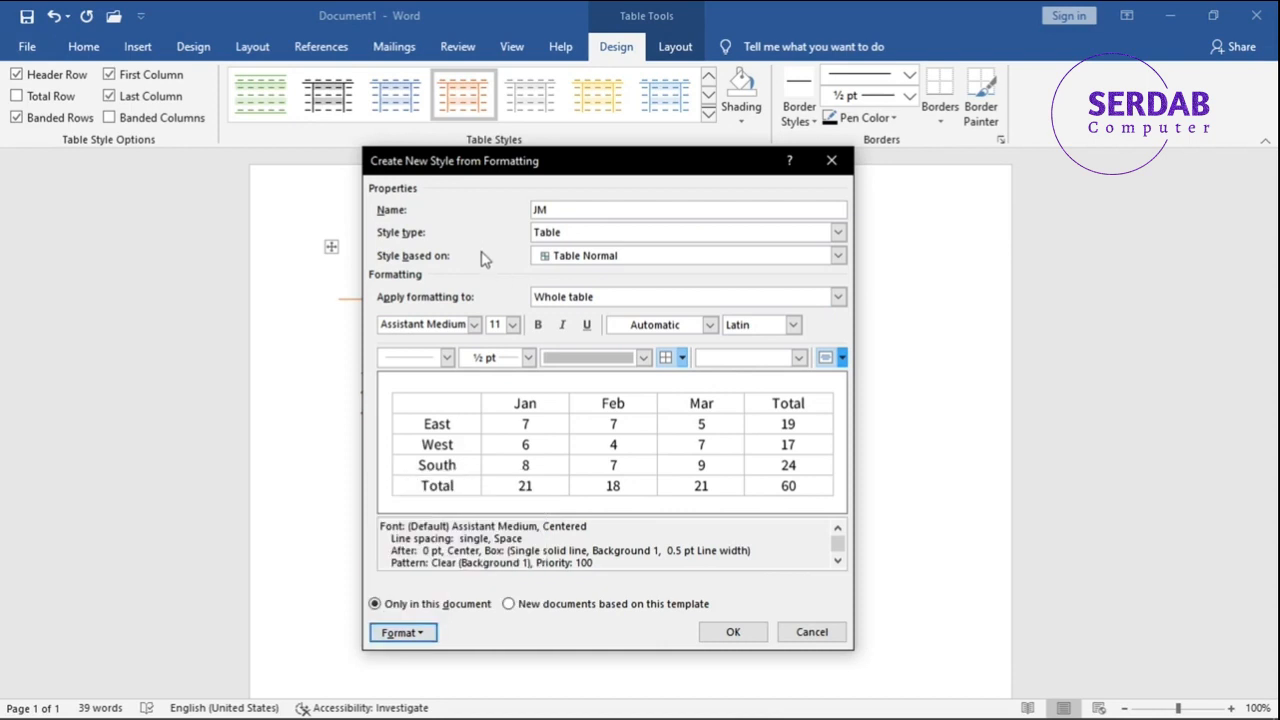
pyautogui.click(731, 634)
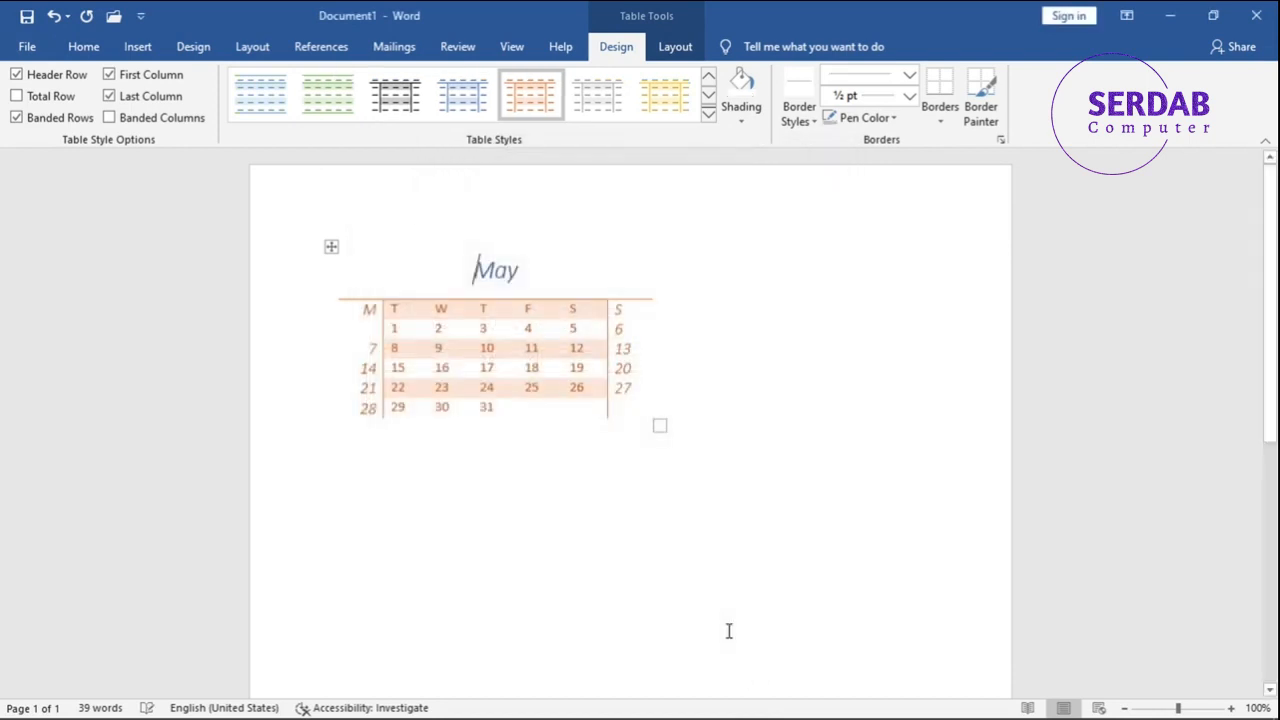
# - Apply the custom JM table style to the May calendar table
pyautogui.click(708, 114)
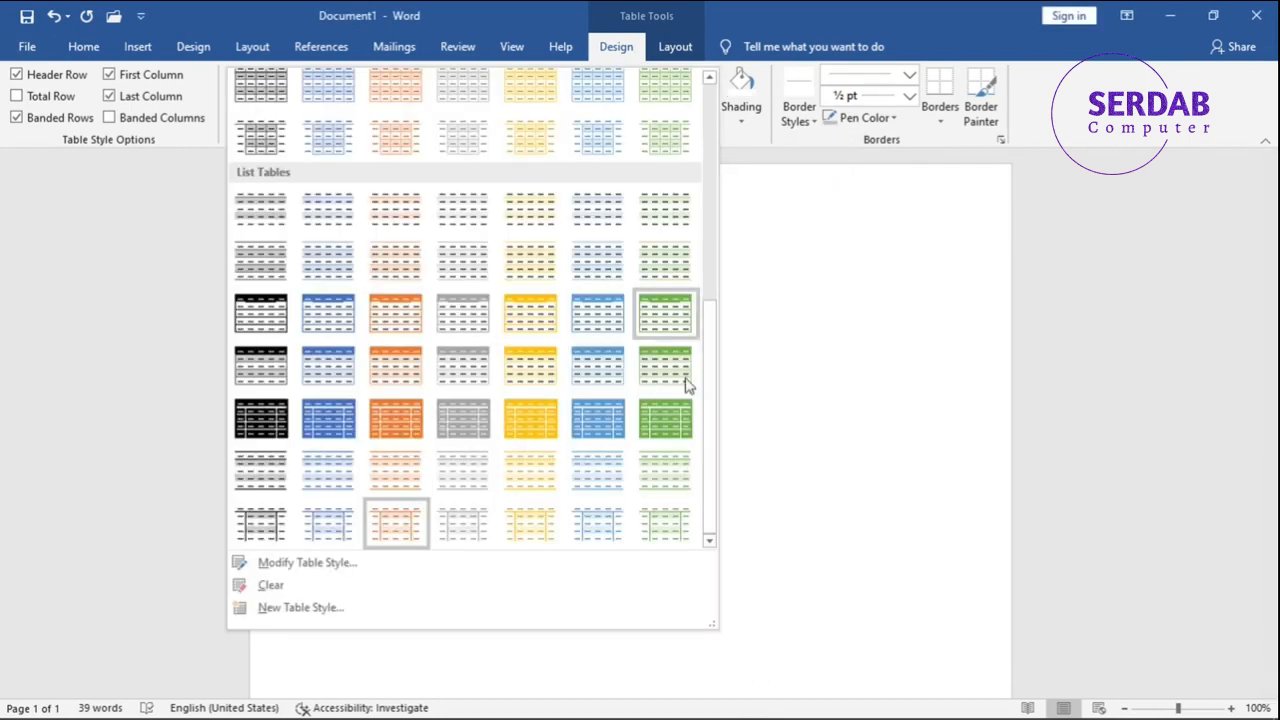
pyautogui.moveTo(713, 405); pyautogui.dragTo(694, 166)
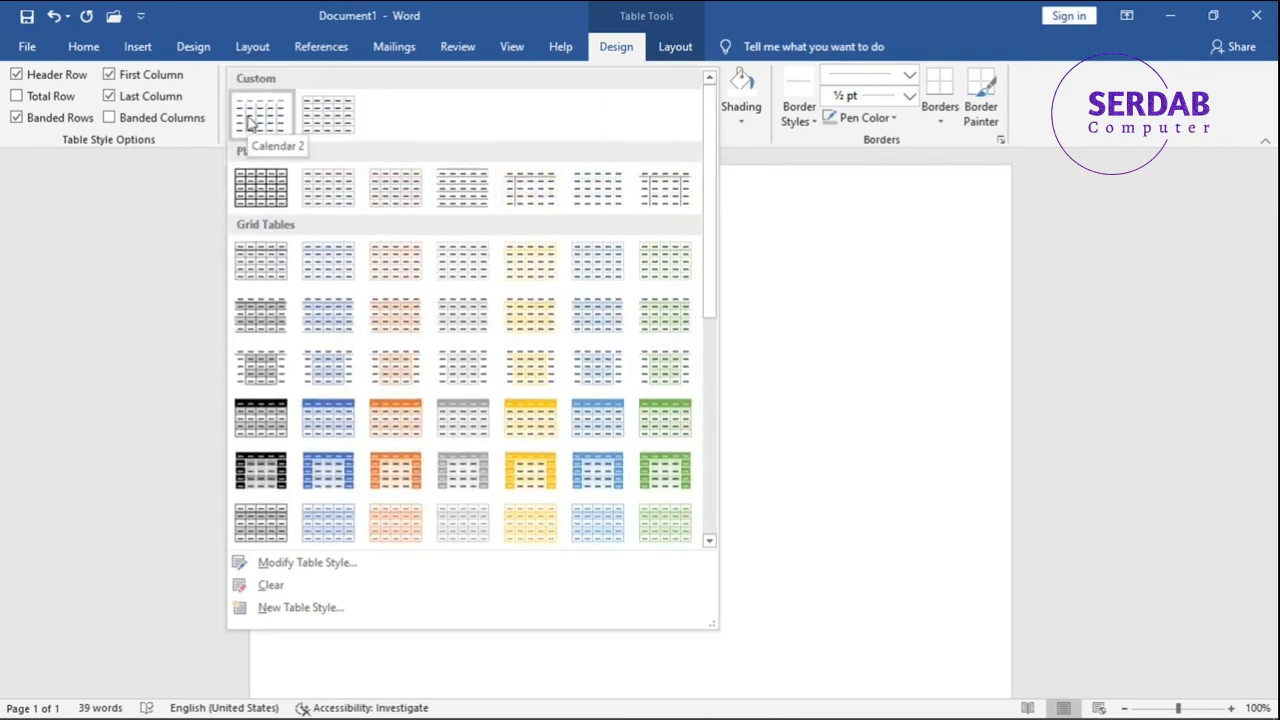
pyautogui.click(331, 118)
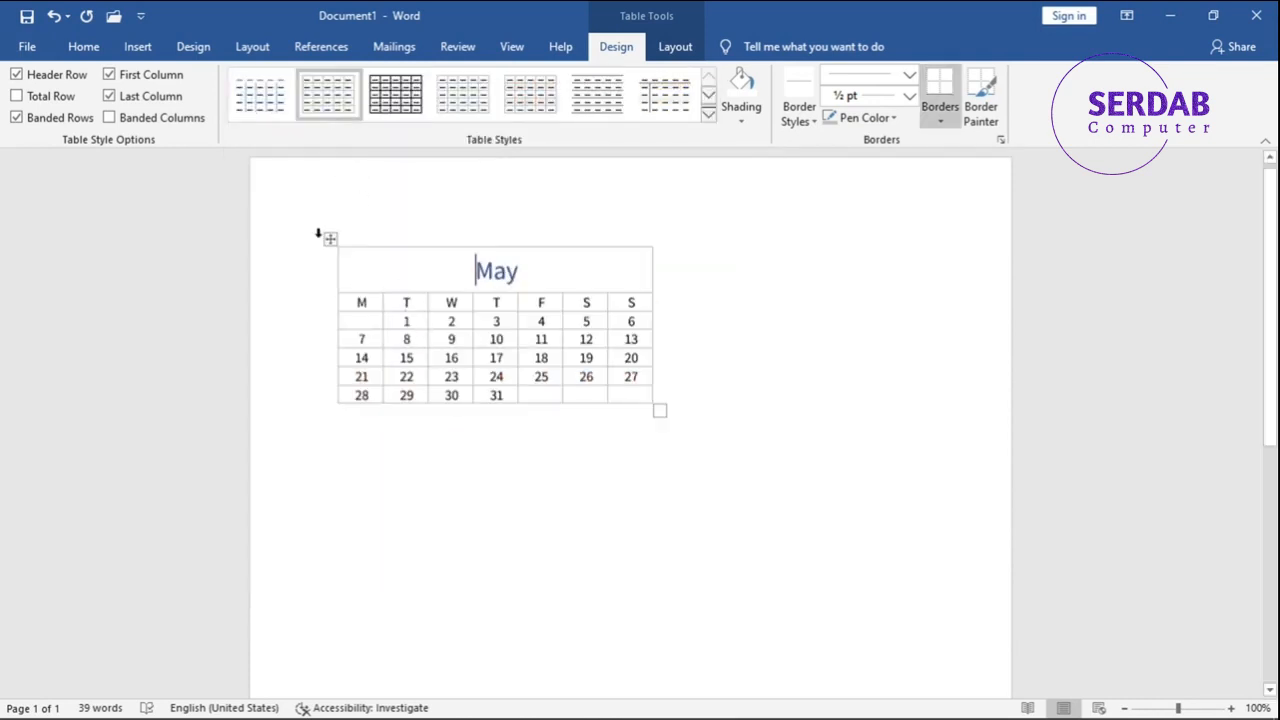
# - Modify the JM table style so that its header row has a black fill
pyautogui.click(708, 117)
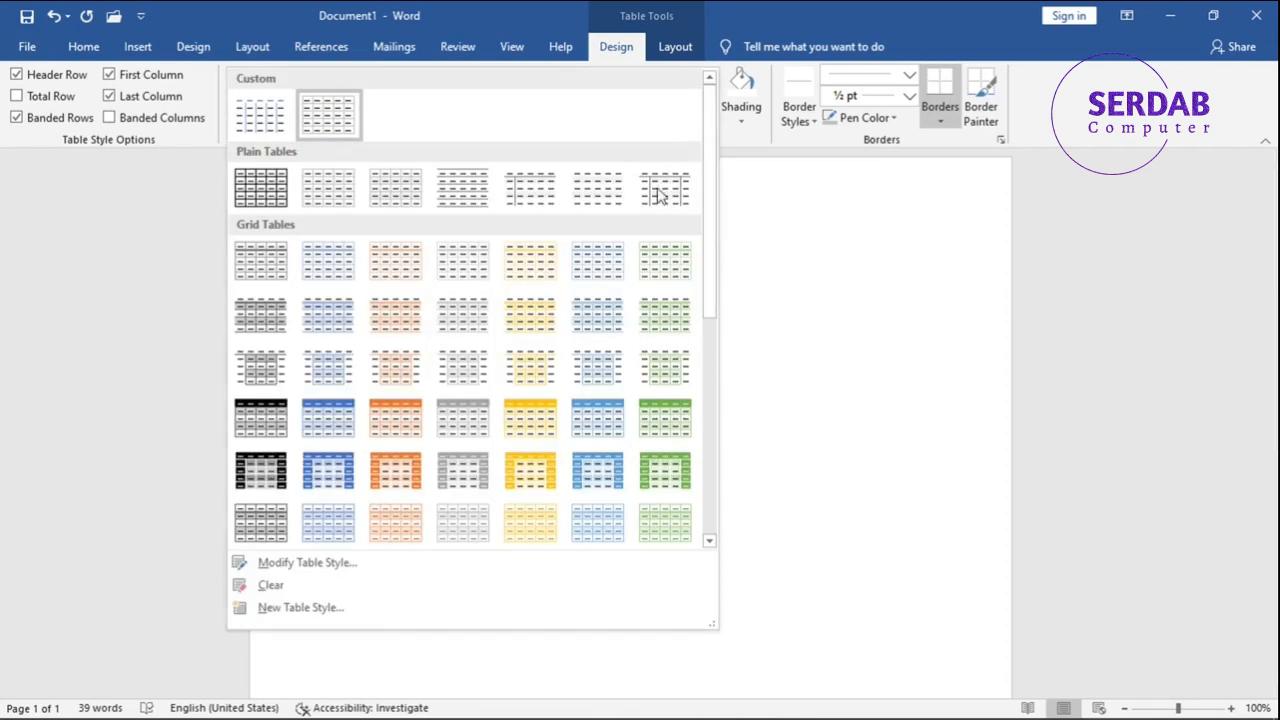
pyautogui.click(328, 566)
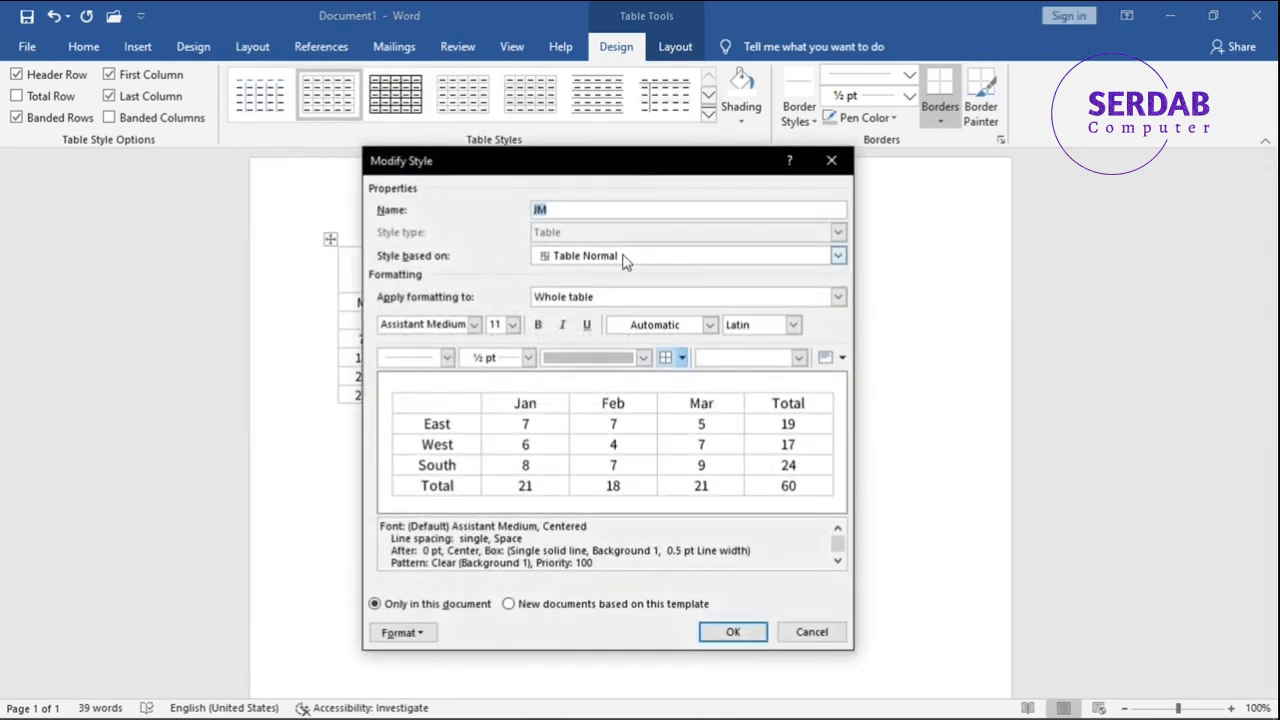
pyautogui.moveTo(630, 170); pyautogui.dragTo(507, 107)
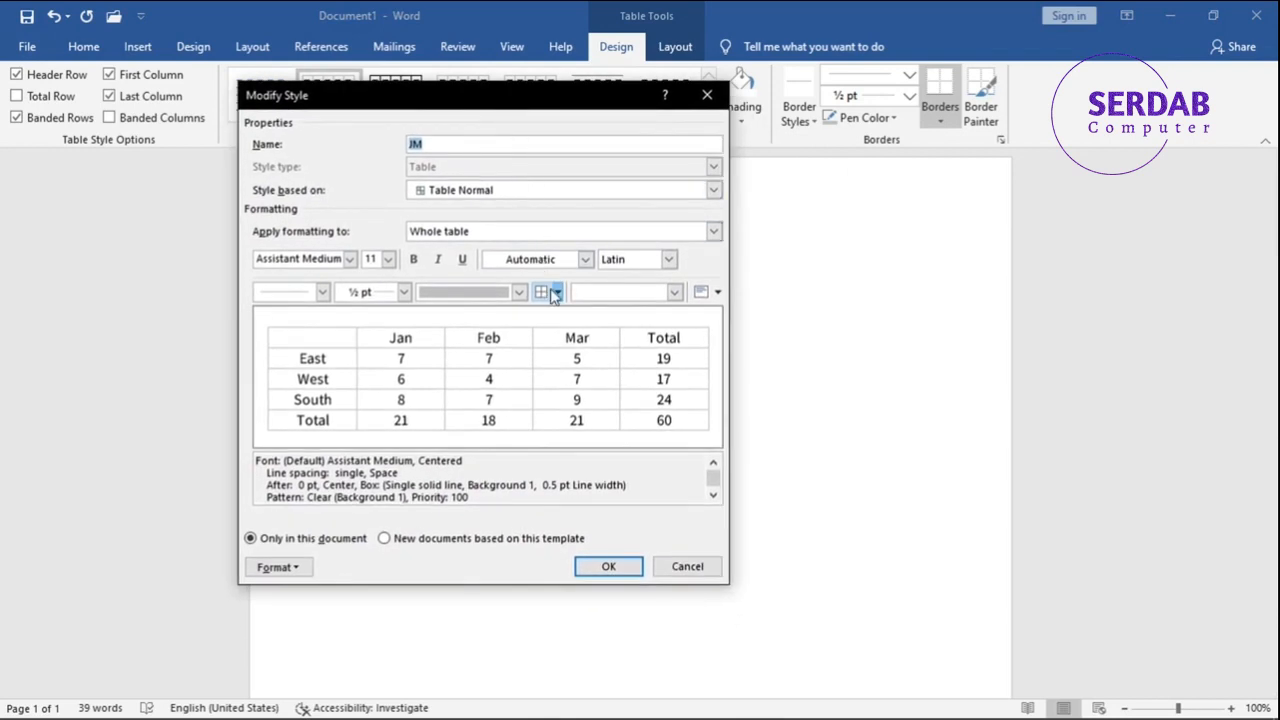
pyautogui.click(503, 234)
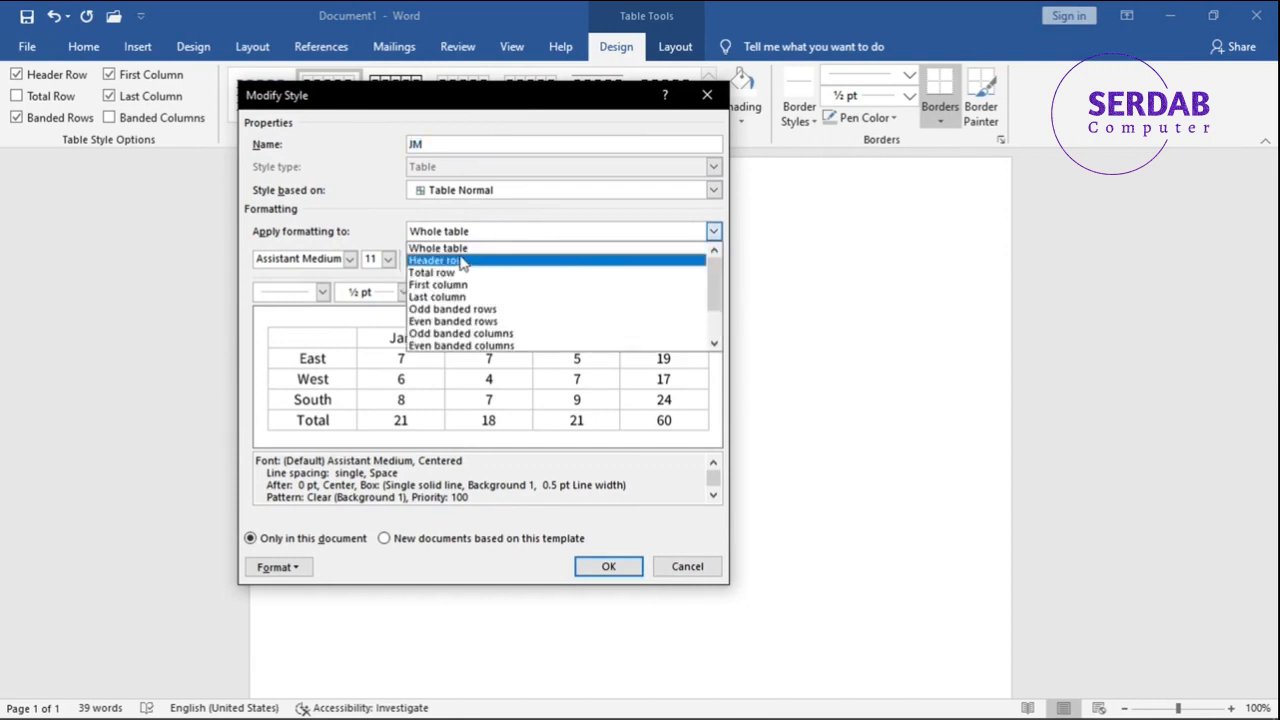
pyautogui.click(366, 223)
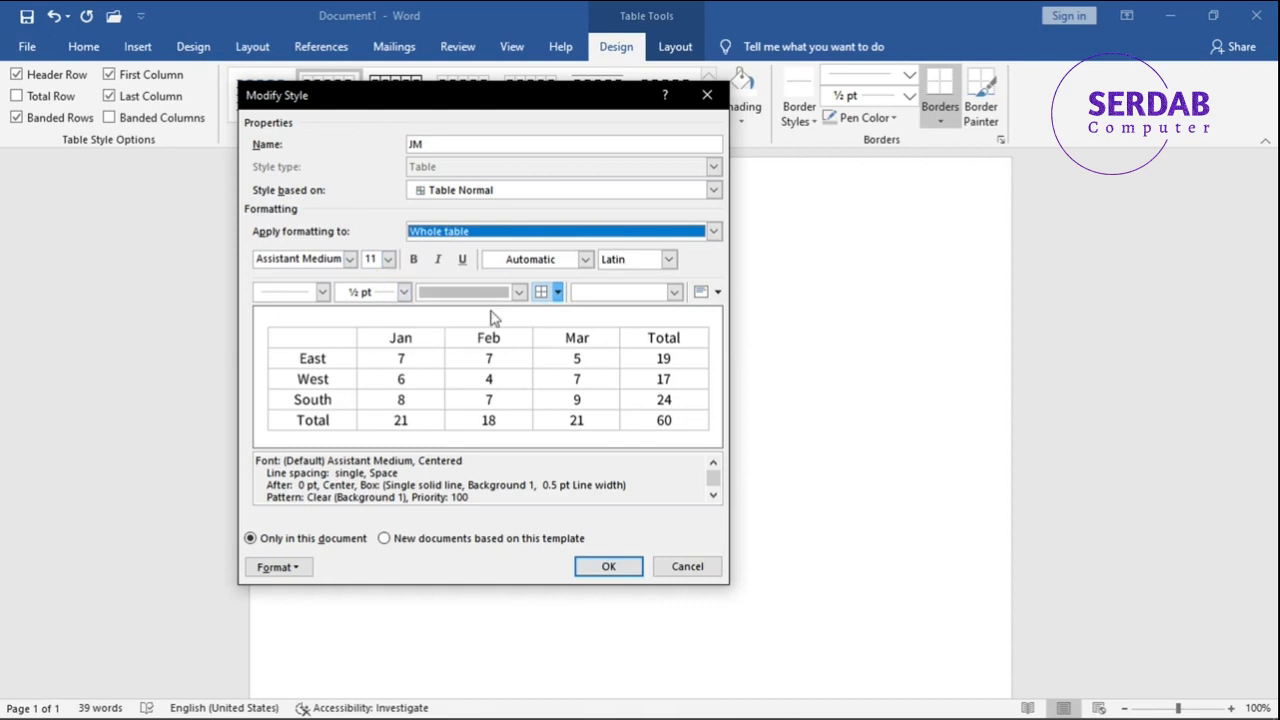
pyautogui.click(493, 233)
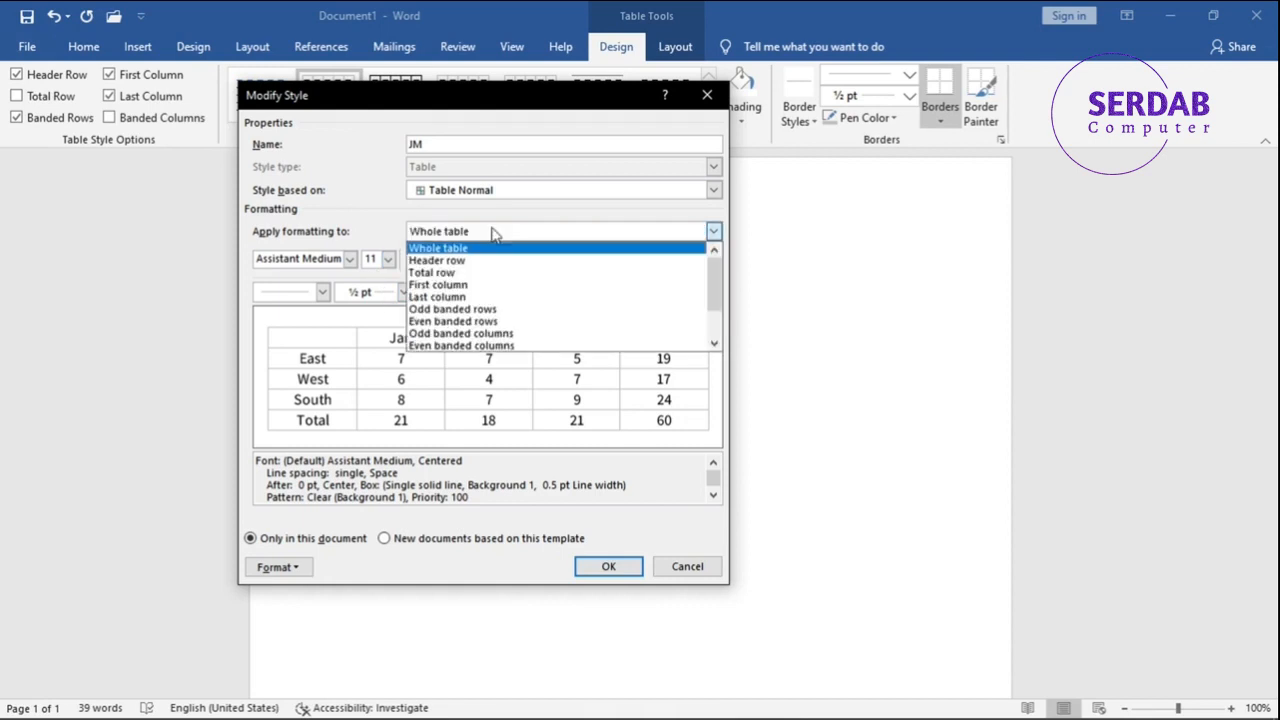
pyautogui.click(462, 261)
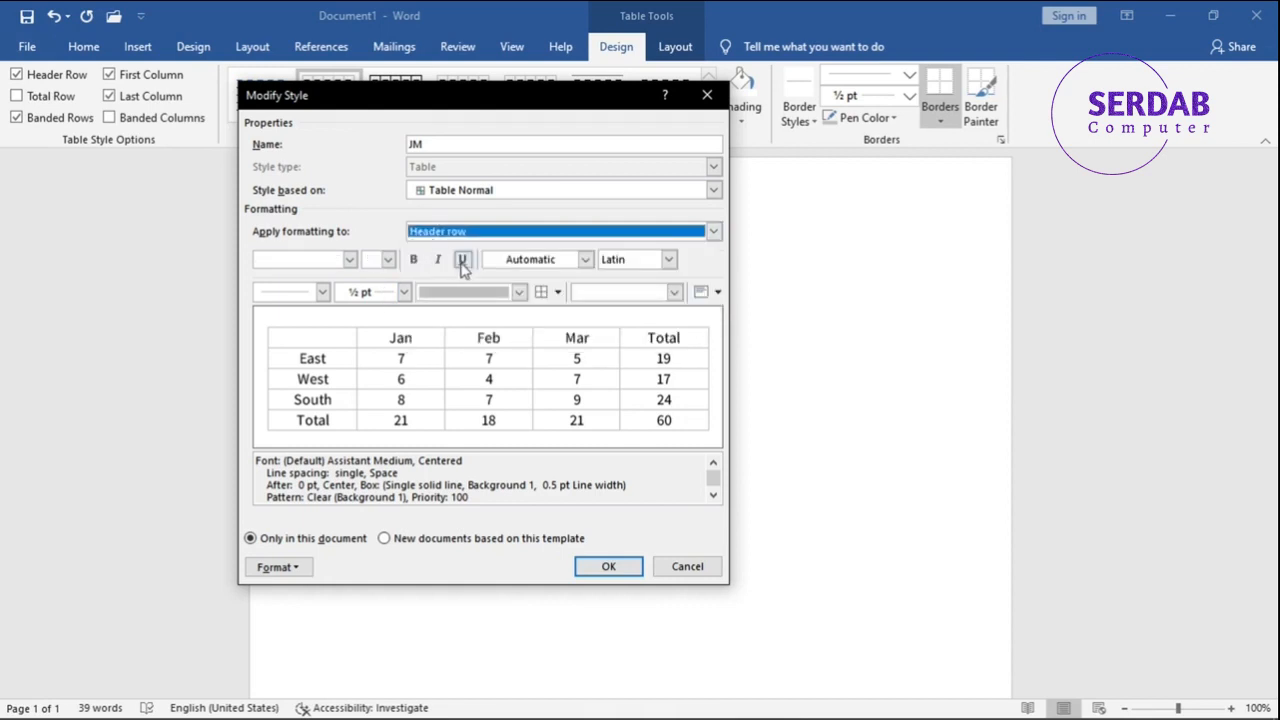
pyautogui.click(507, 296)
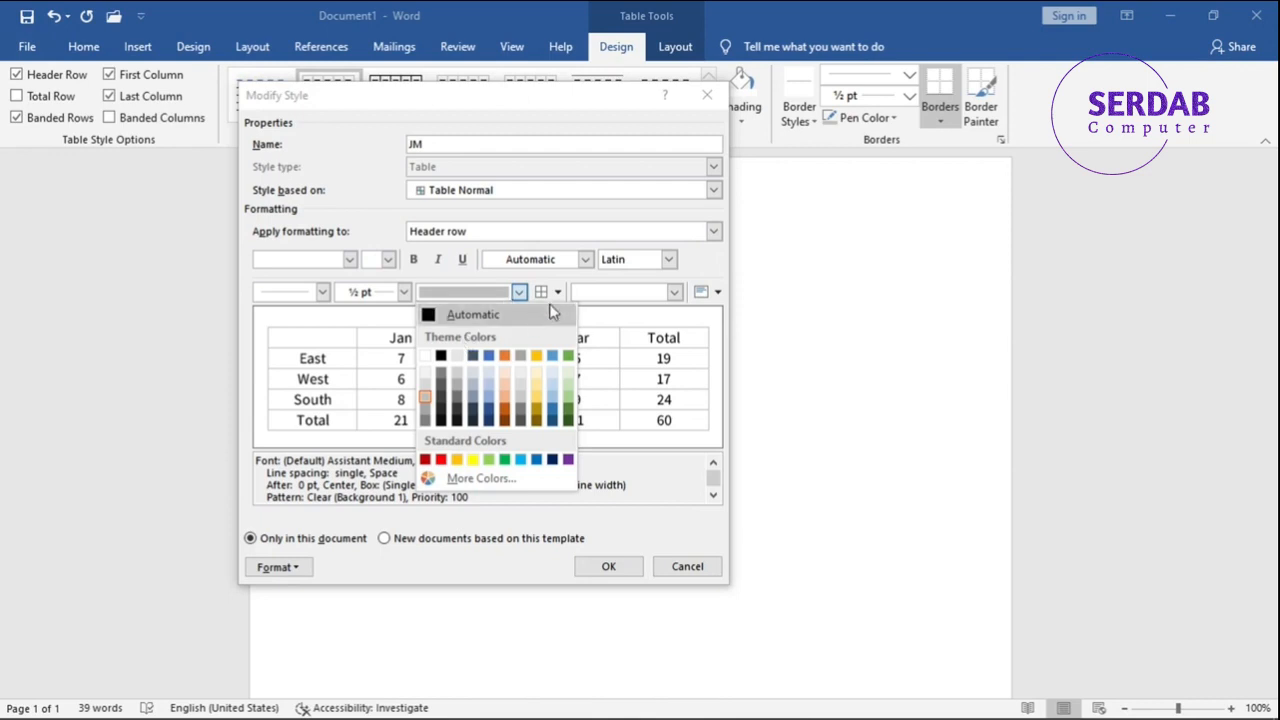
pyautogui.click(580, 297)
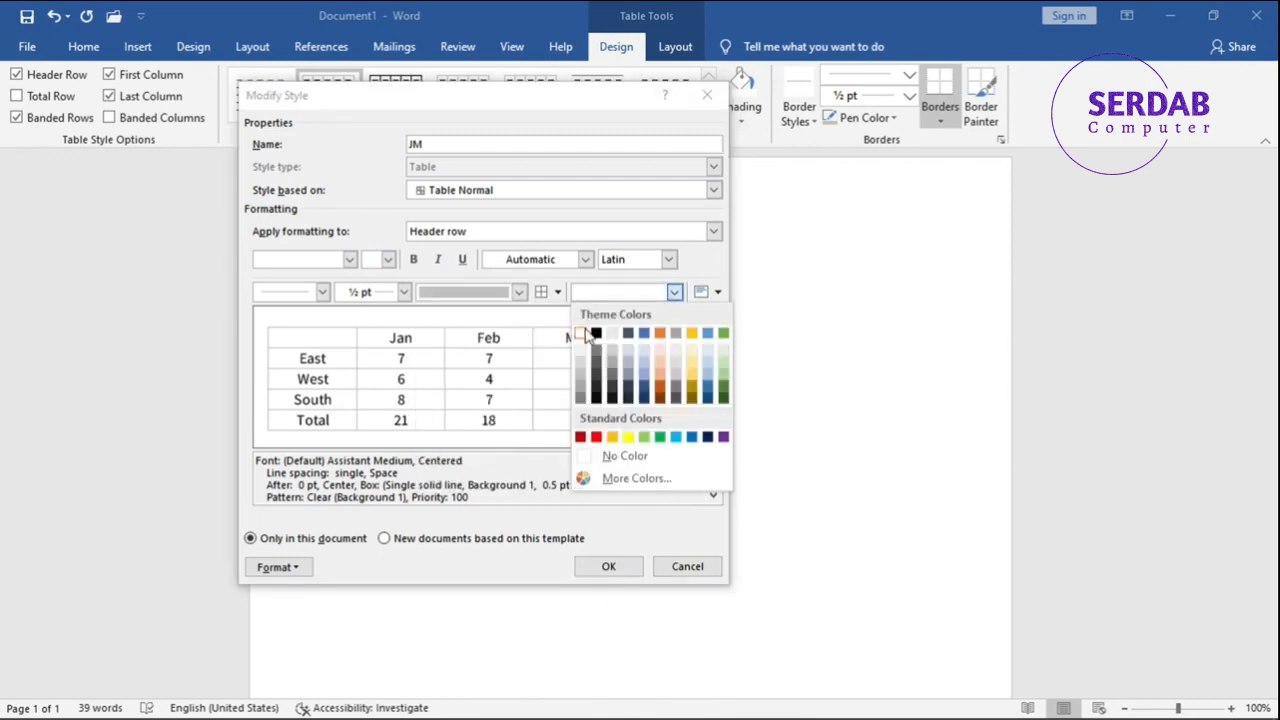
pyautogui.click(596, 333)
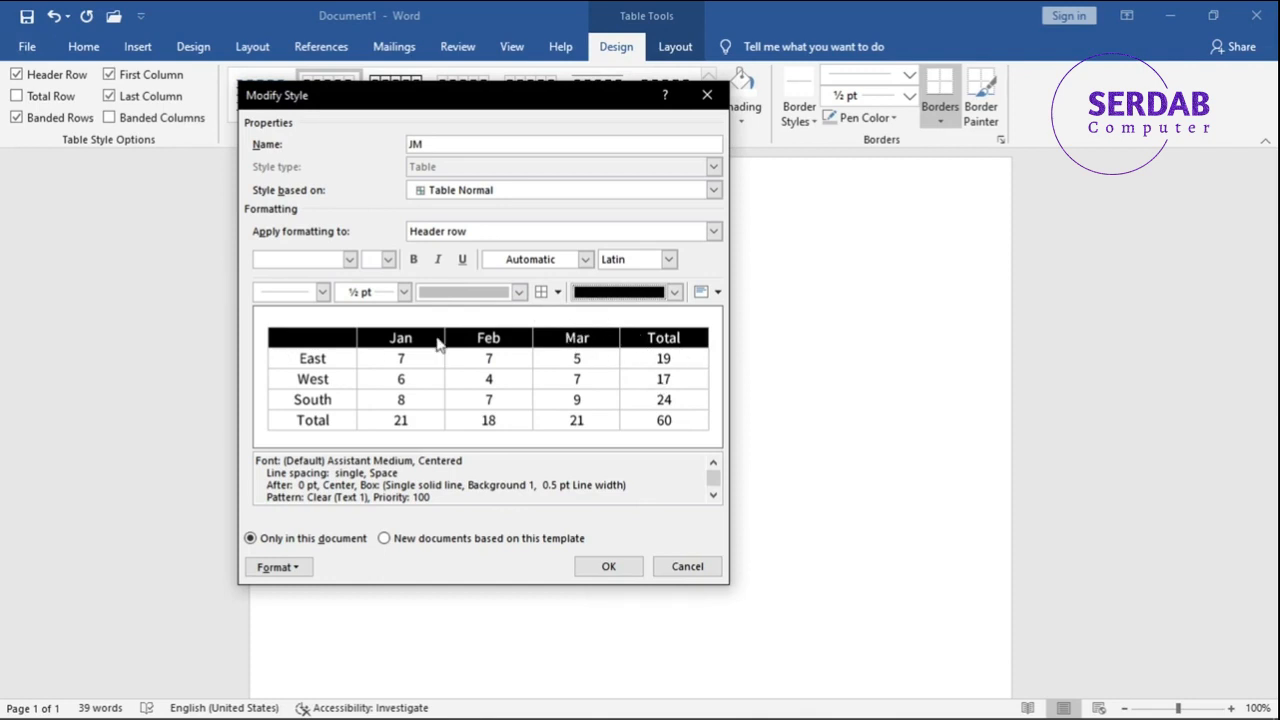
# - Review the other table parts the JM style can format, and save the modified style
pyautogui.click(466, 231)
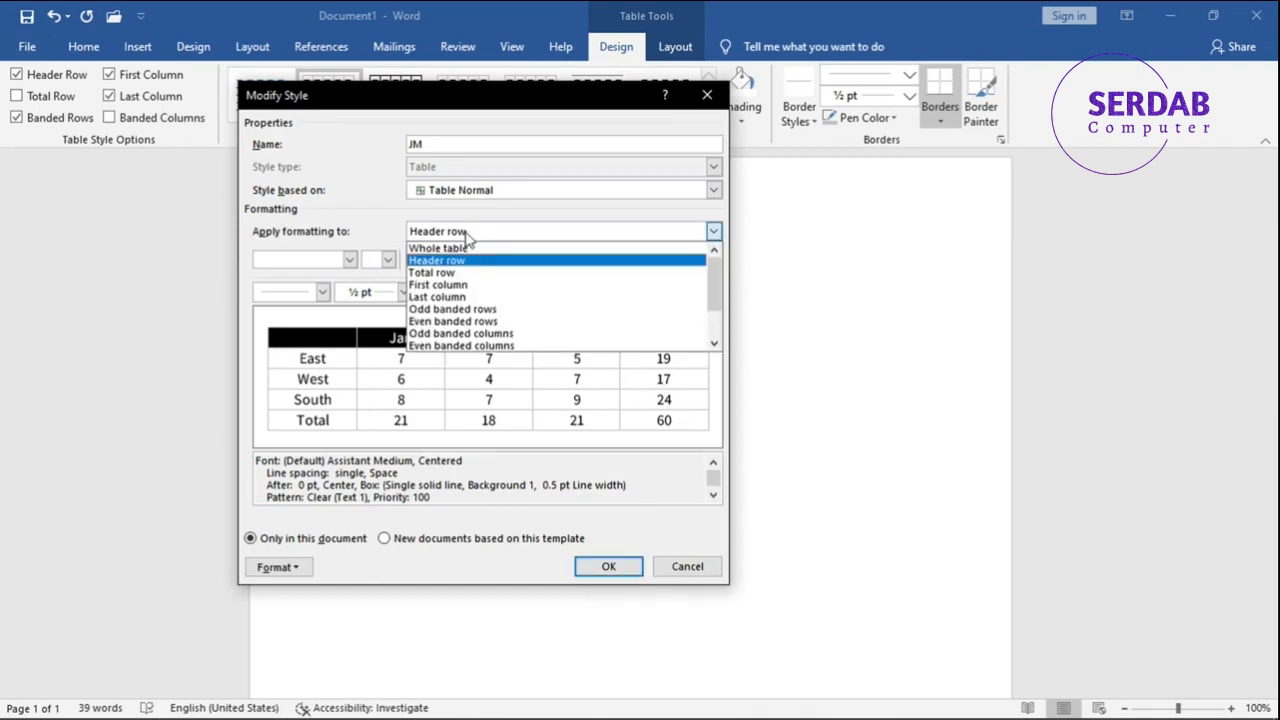
pyautogui.click(458, 272)
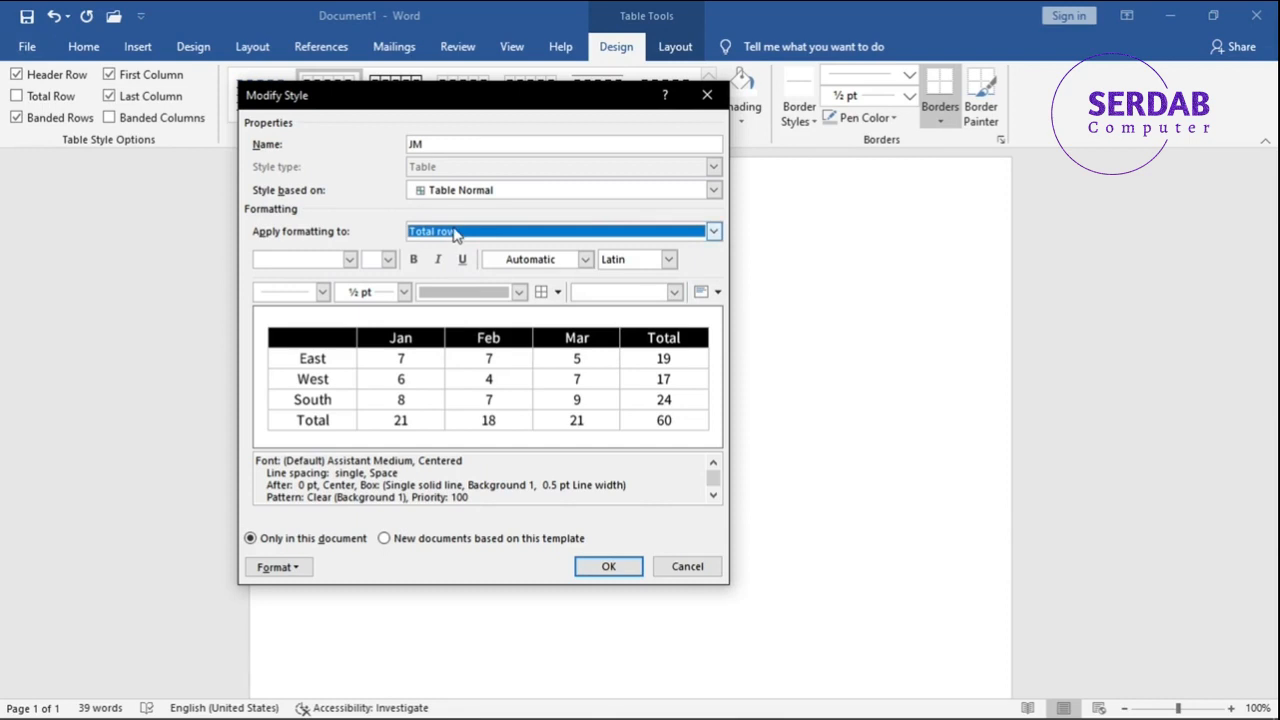
pyautogui.click(452, 236)
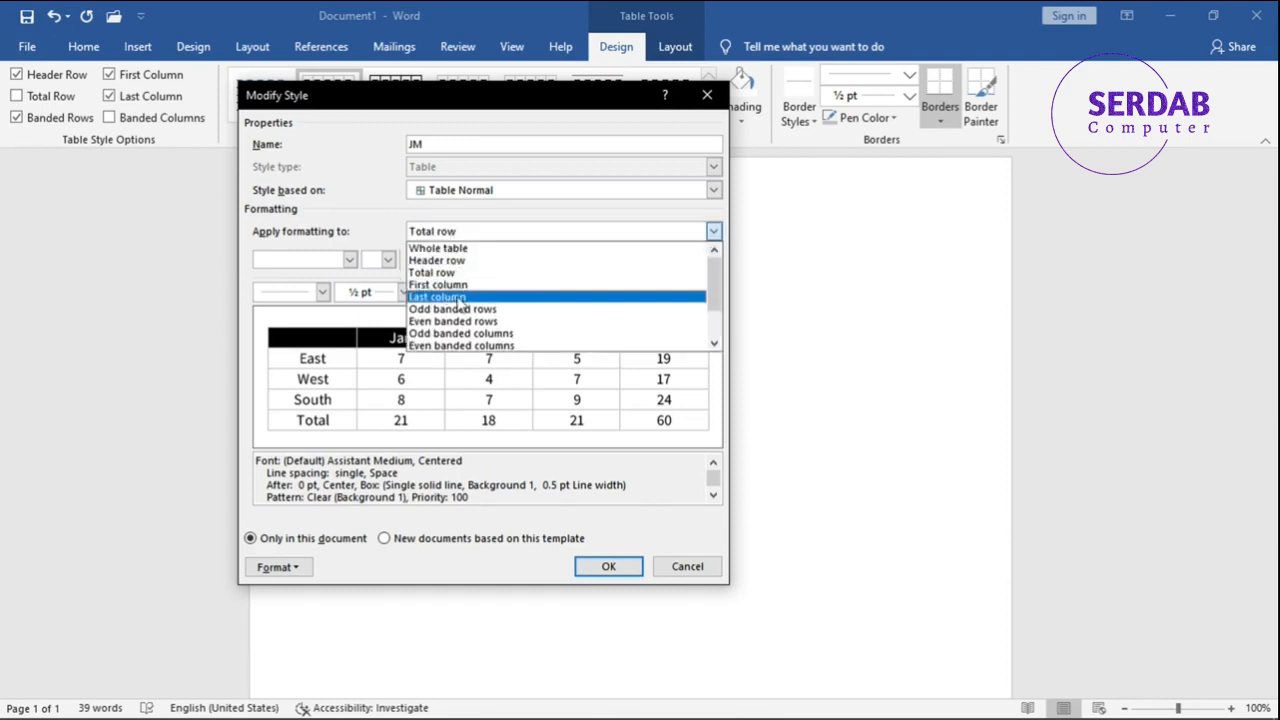
pyautogui.scroll(-2, 455, 306)
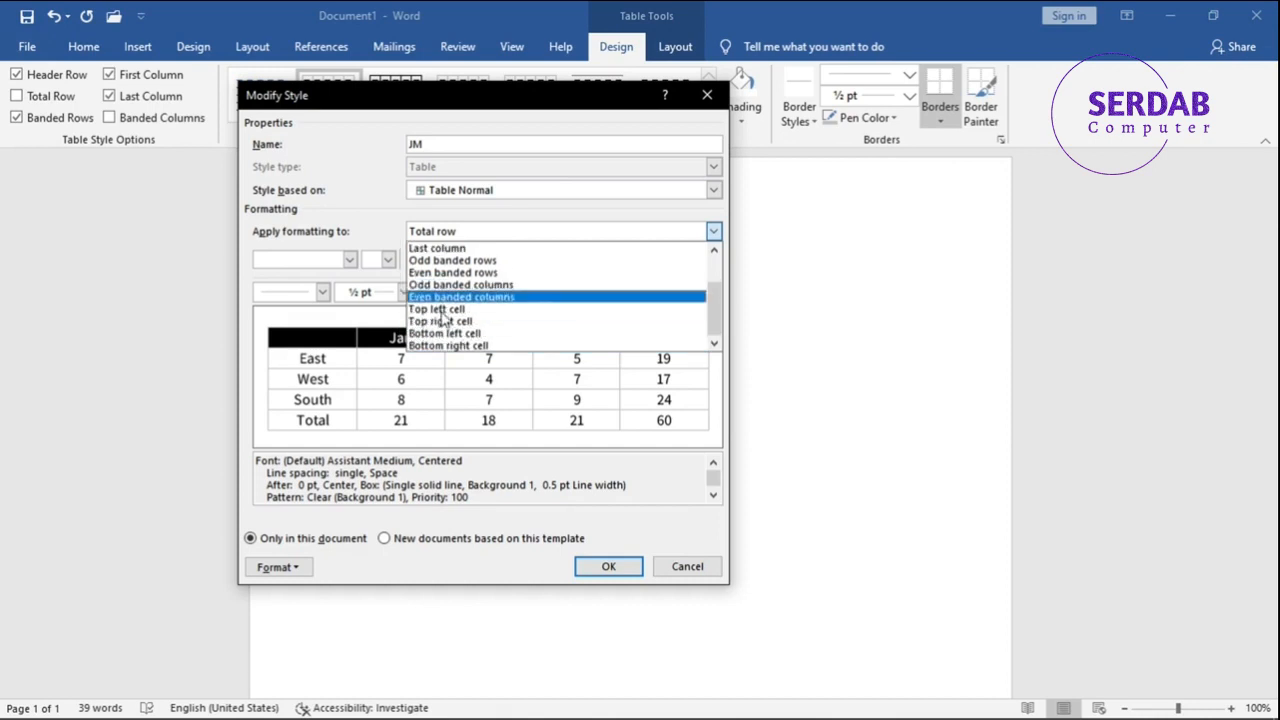
pyautogui.click(387, 231)
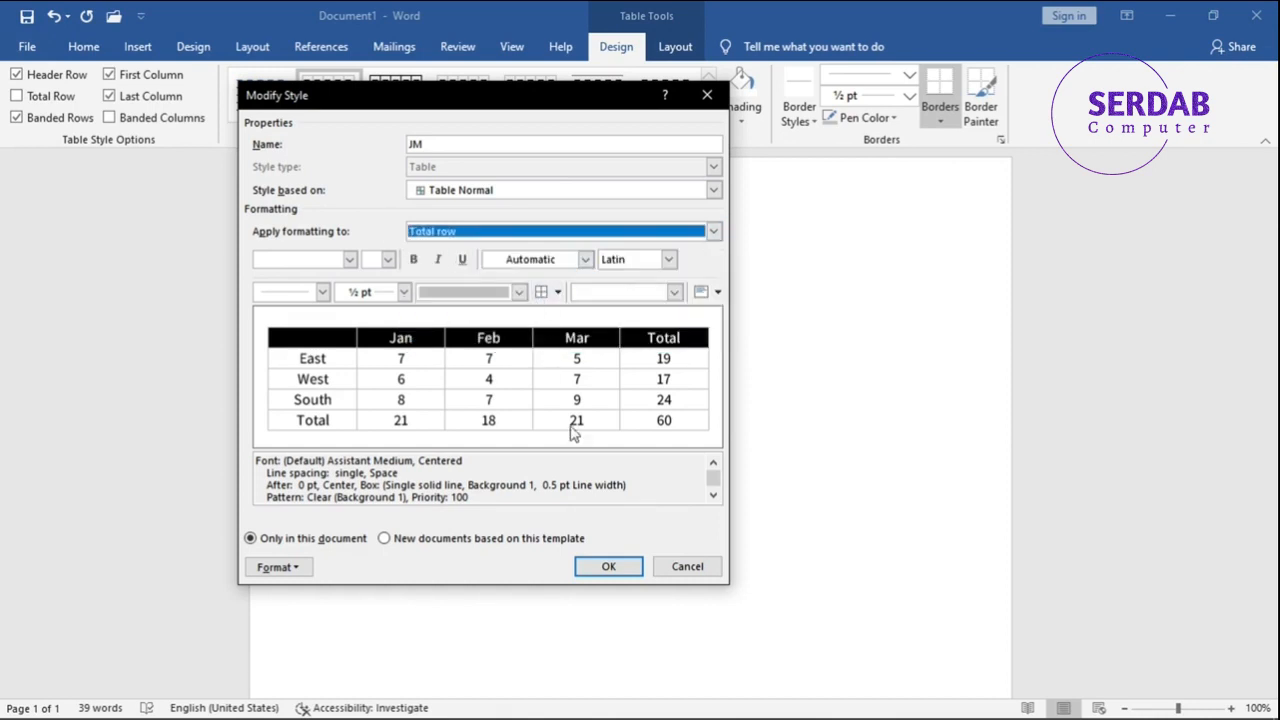
pyautogui.click(603, 563)
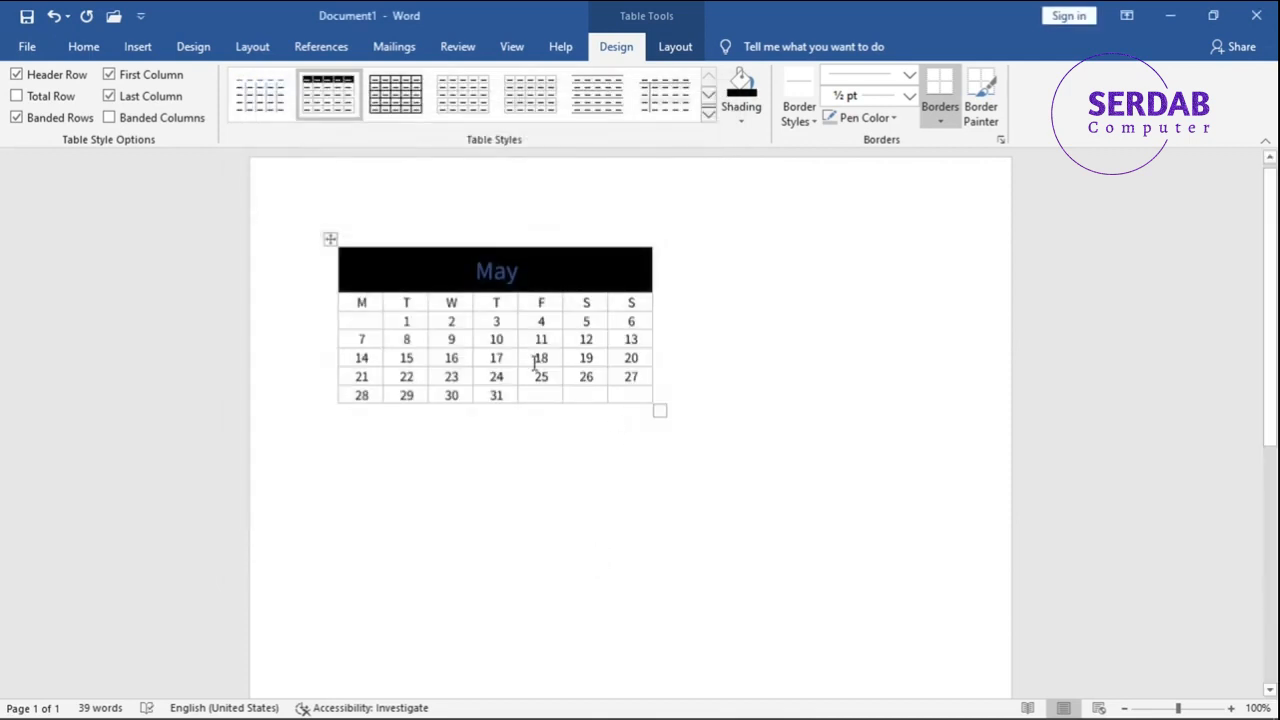
# - Select the word May and modify the JM style, setting the header row's font colour to white
pyautogui.doubleClick(476, 271)
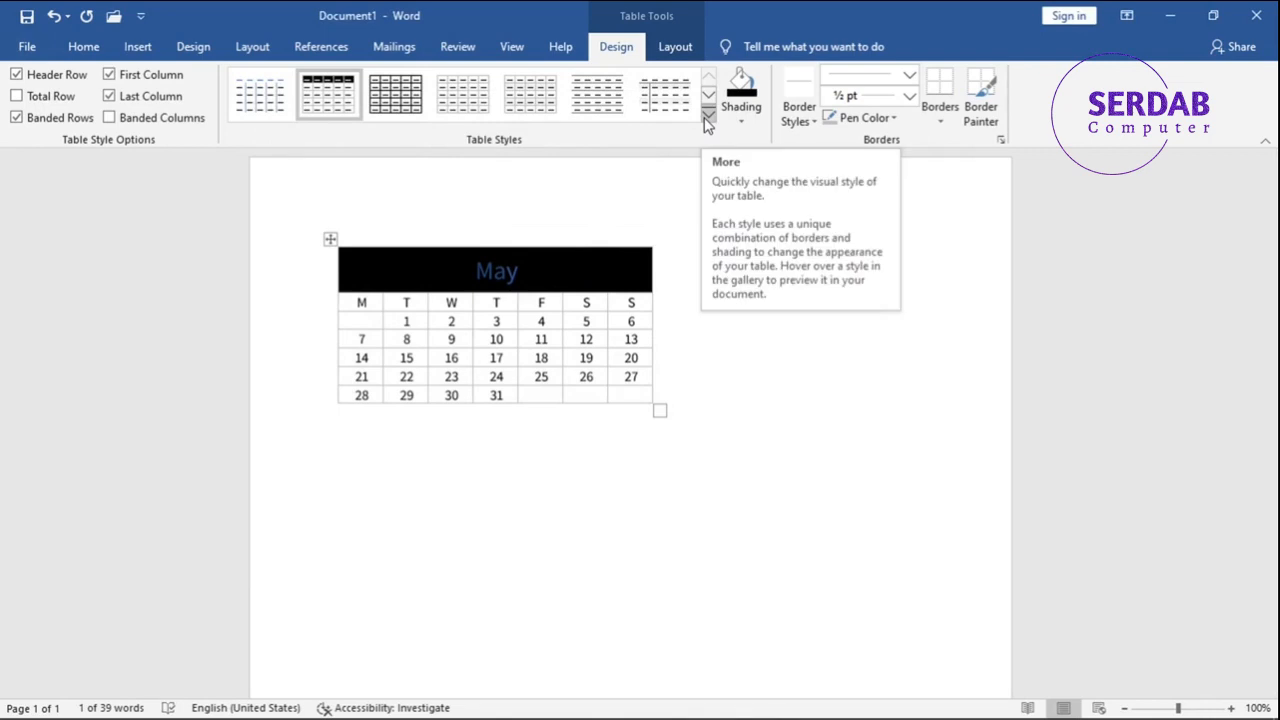
pyautogui.rightClick(345, 92)
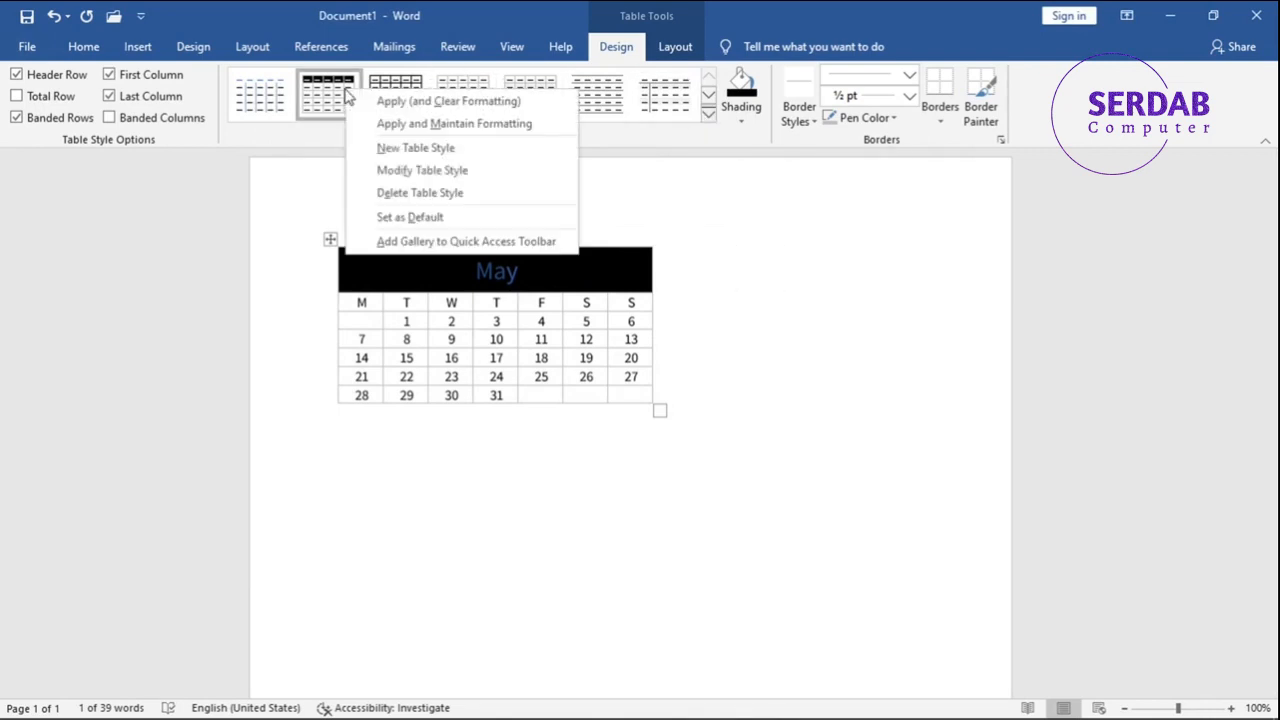
pyautogui.click(393, 172)
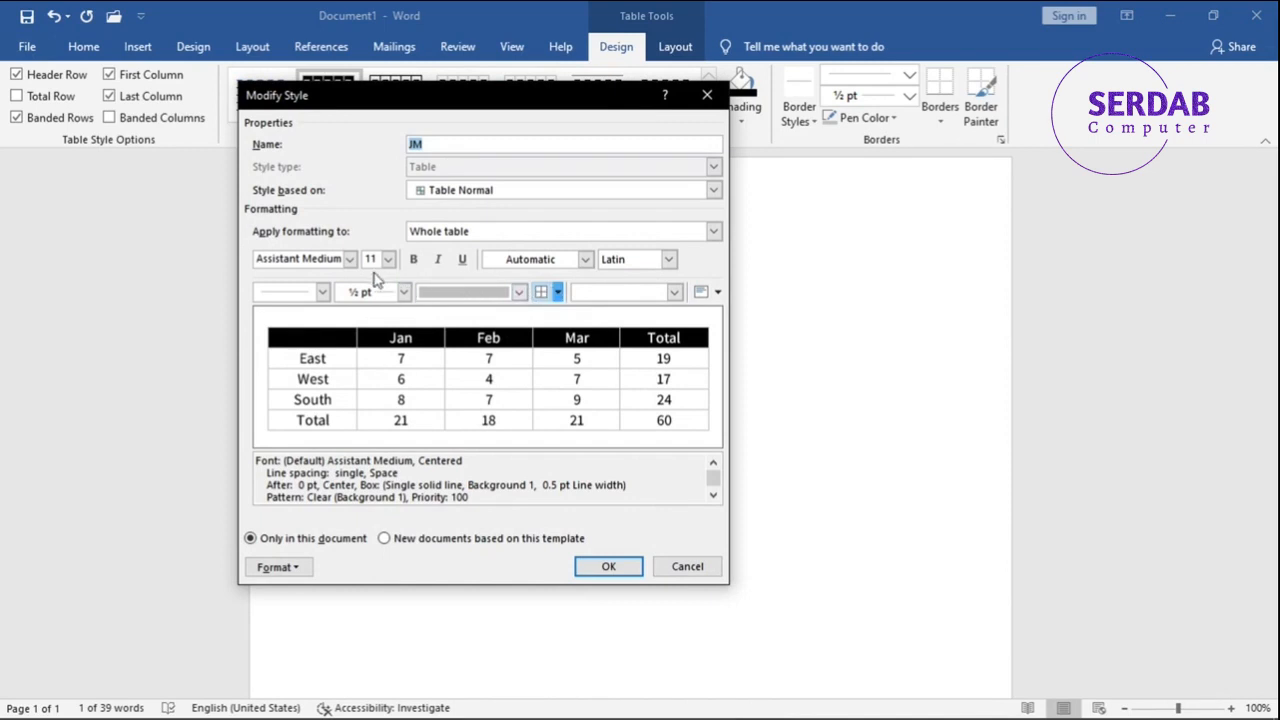
pyautogui.click(475, 195)
pyautogui.click(474, 195)
pyautogui.click(459, 233)
pyautogui.click(460, 260)
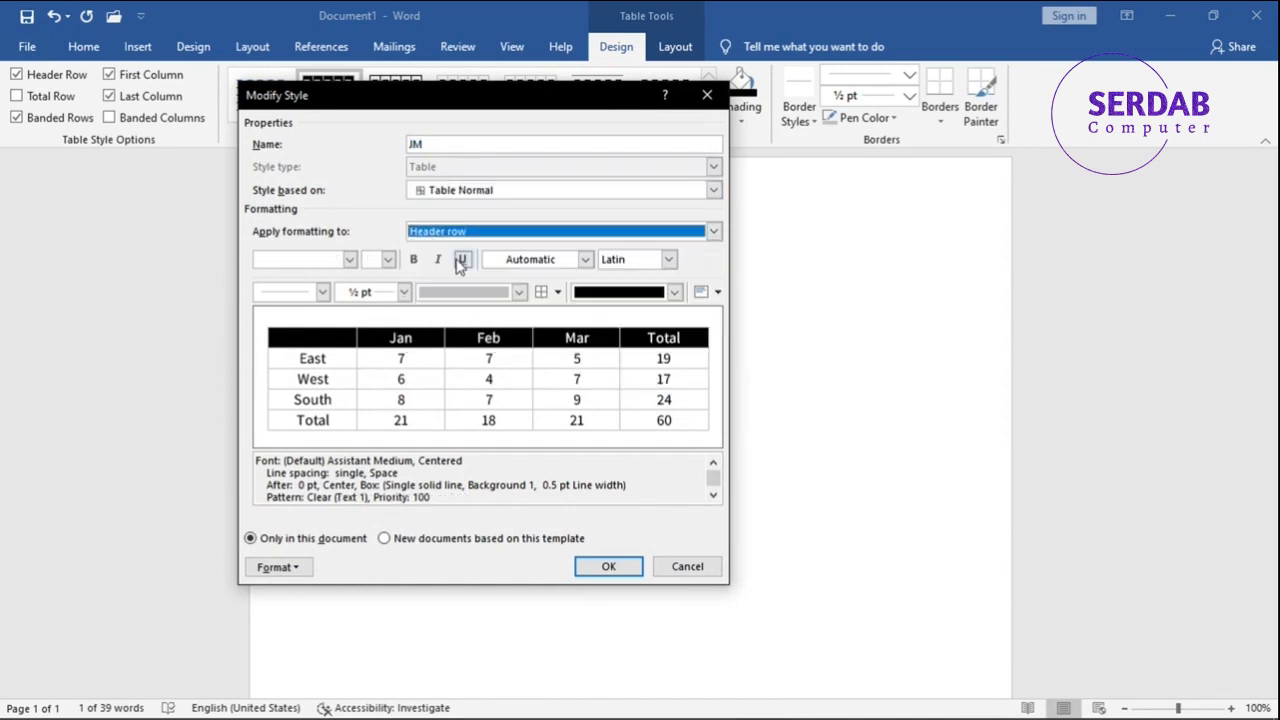
pyautogui.click(512, 259)
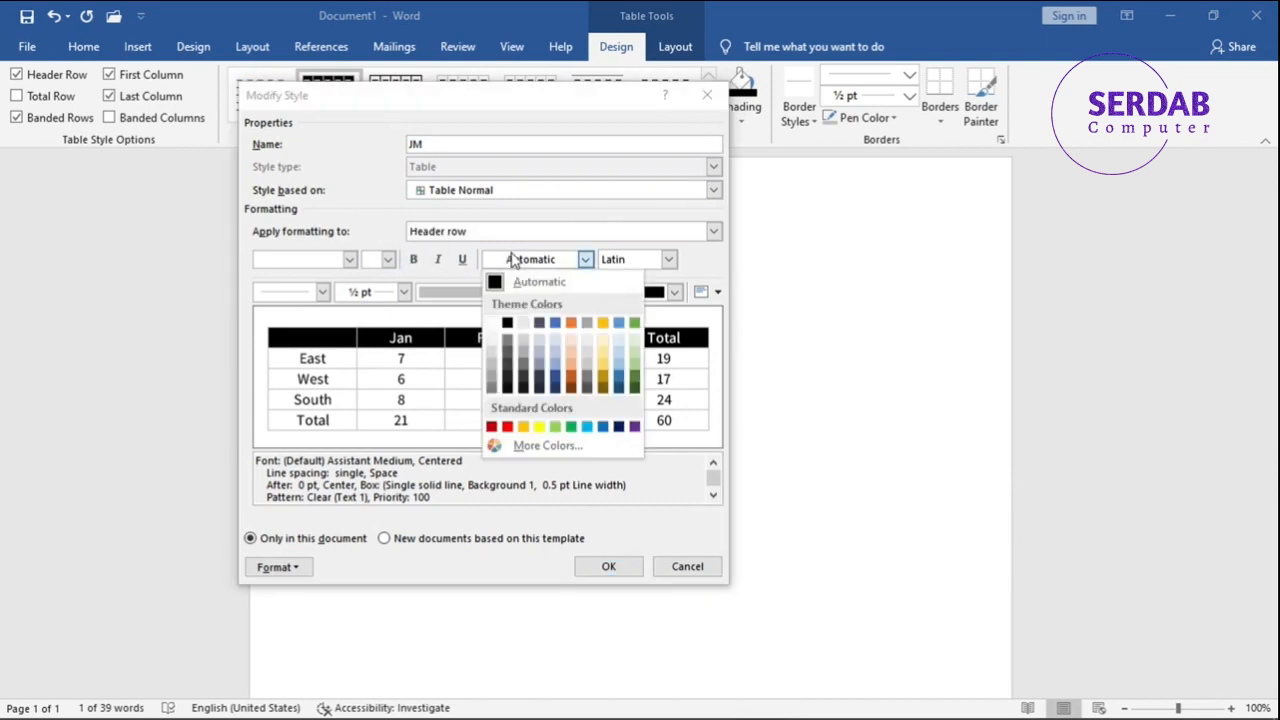
pyautogui.click(493, 321)
pyautogui.click(604, 566)
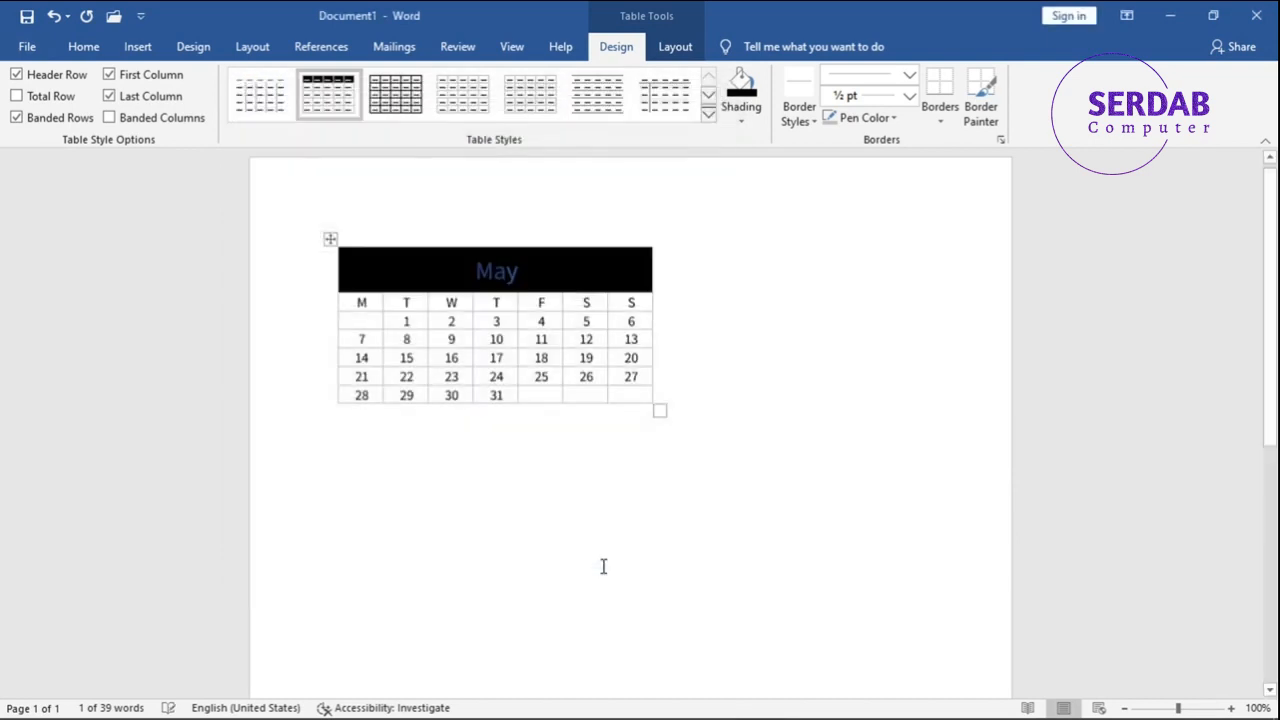
# - Reopen the JM style for modification, reapply white as the header row's font colour, and save it
pyautogui.rightClick(337, 107)
pyautogui.click(417, 182)
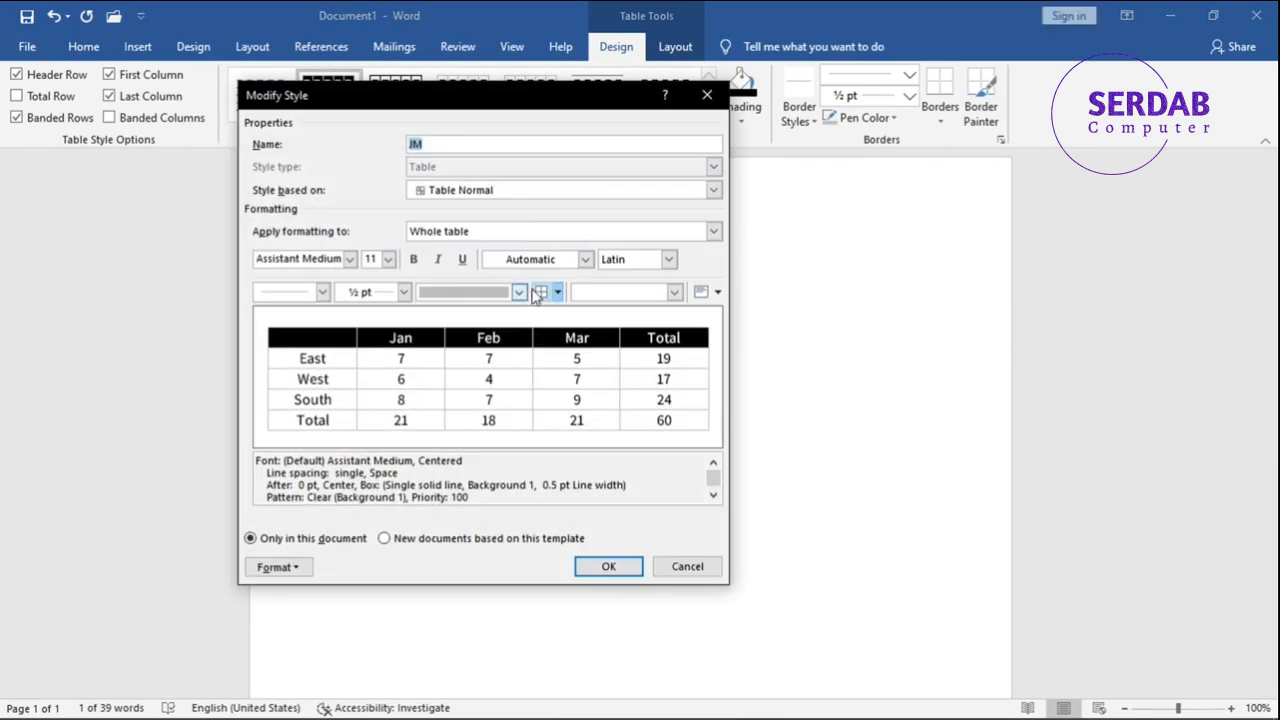
pyautogui.click(560, 262)
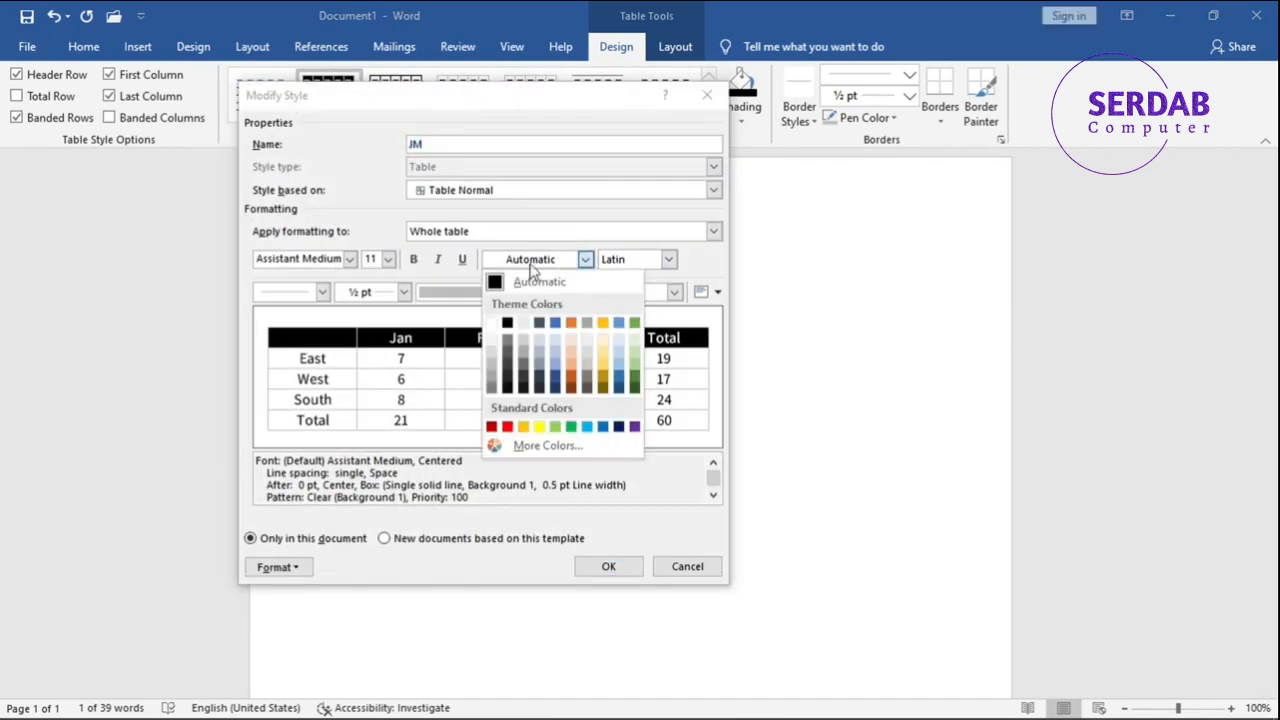
pyautogui.click(449, 231)
pyautogui.click(449, 232)
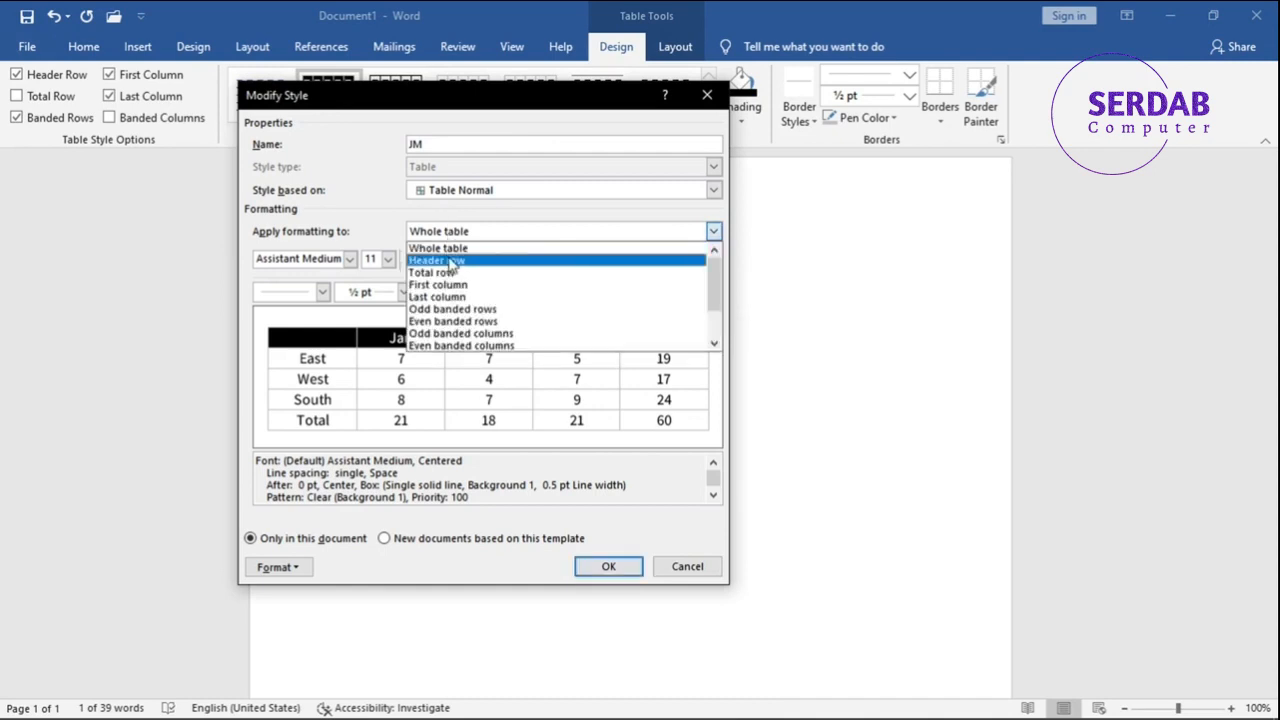
pyautogui.click(450, 261)
pyautogui.click(372, 258)
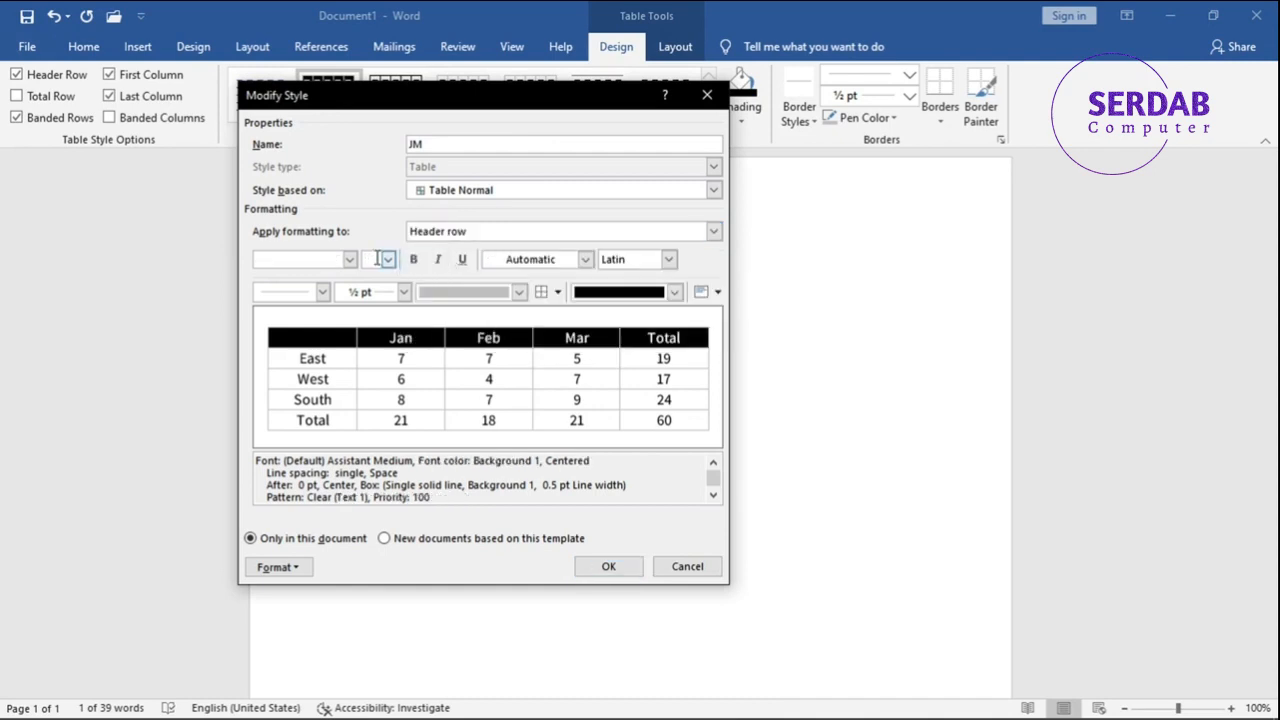
pyautogui.click(532, 263)
pyautogui.click(489, 330)
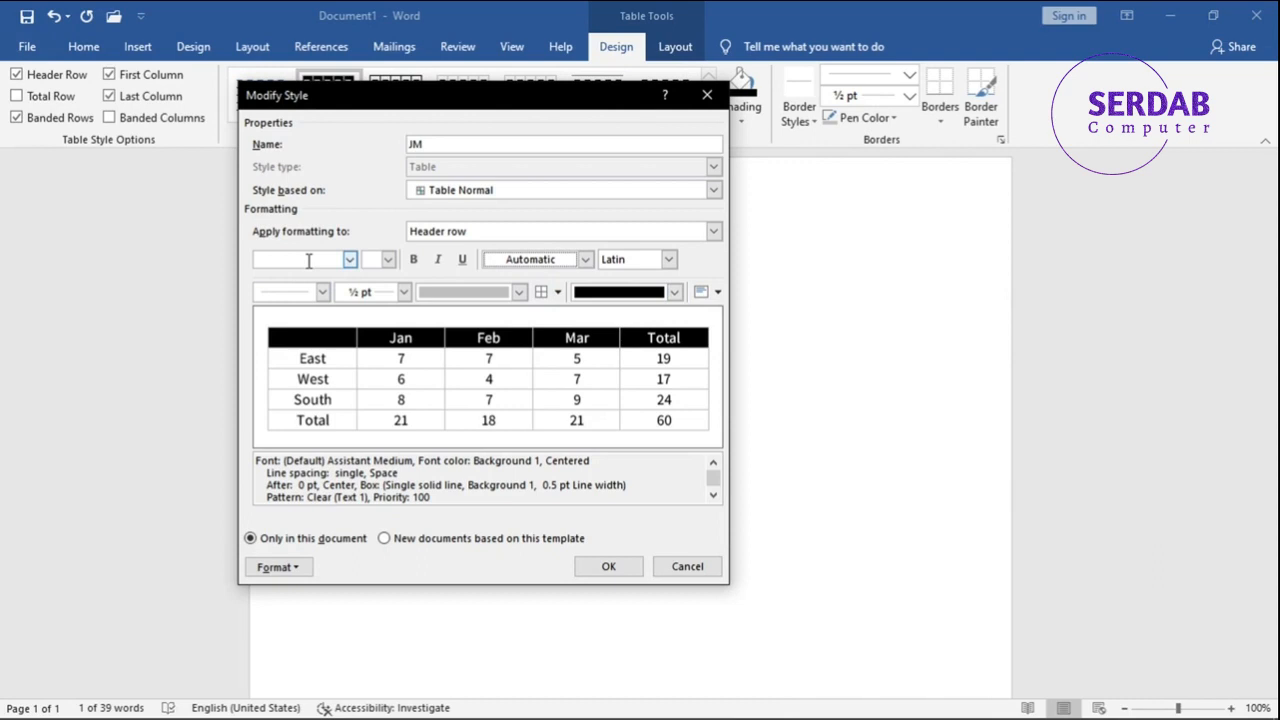
pyautogui.click(606, 566)
# - Try a different theme colour as the shading of the May header cell and undo it
pyautogui.rightClick(495, 288)
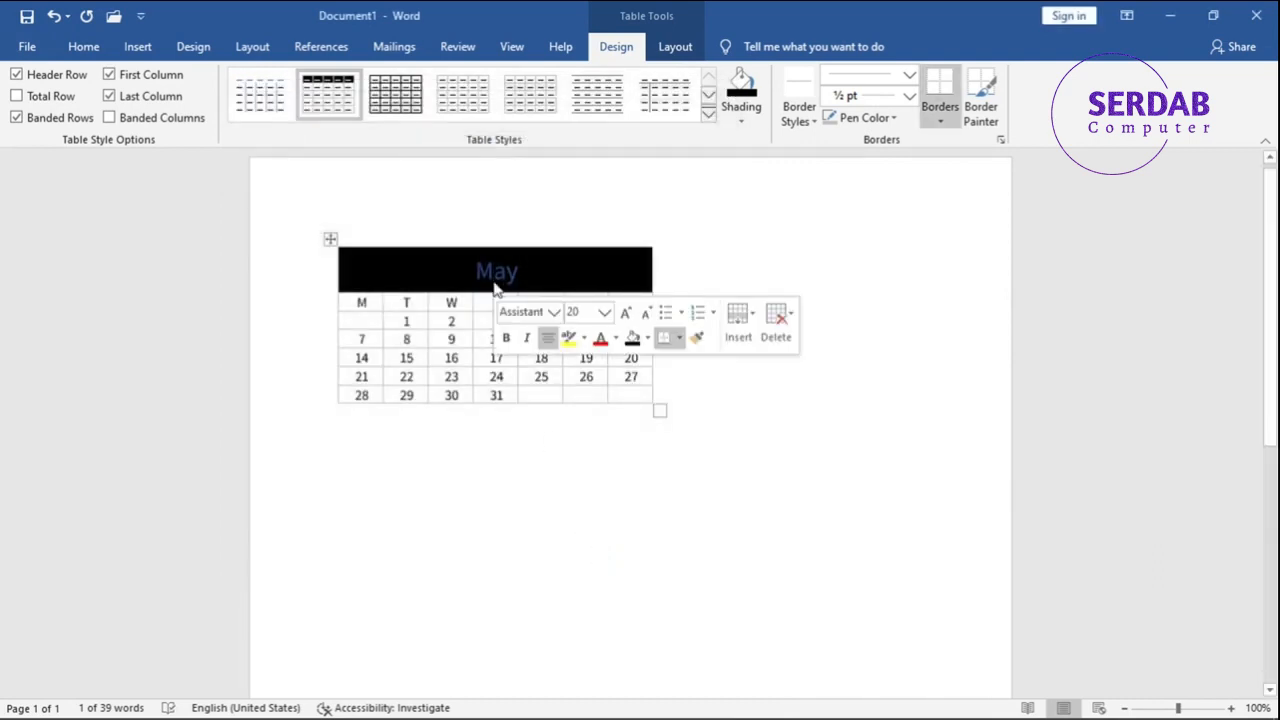
pyautogui.click(648, 338)
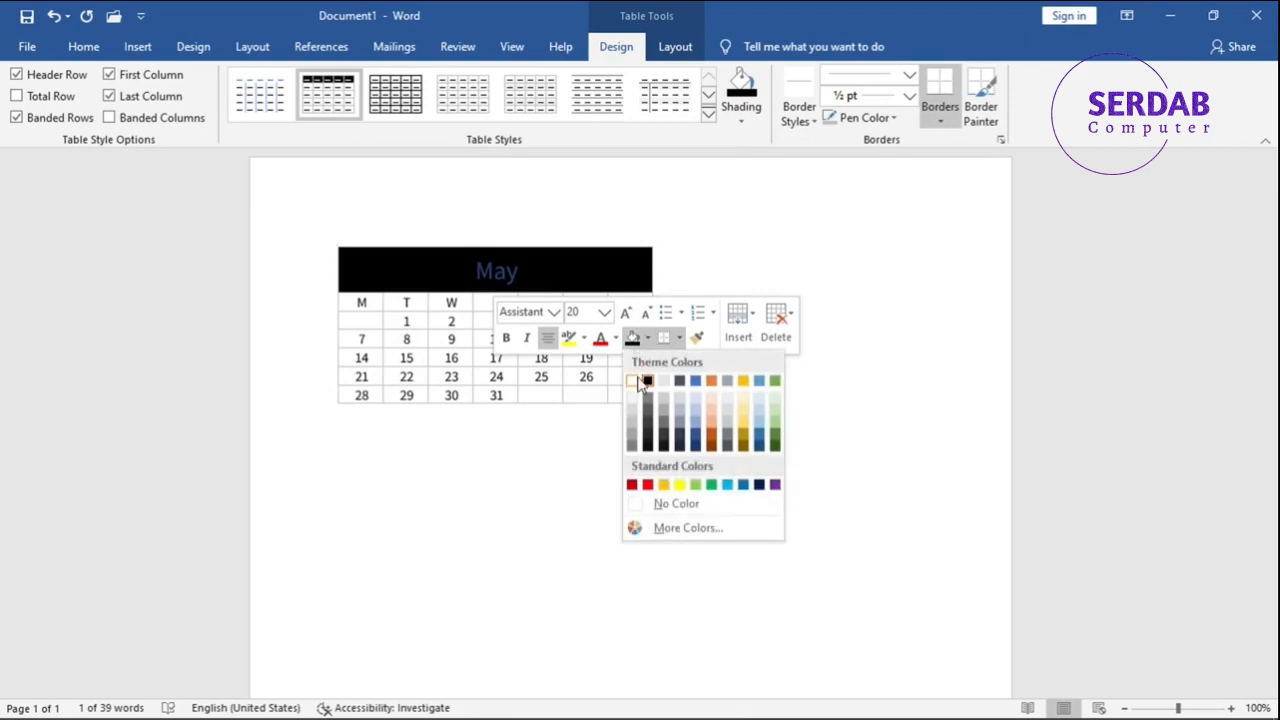
pyautogui.click(643, 380)
pyautogui.click(541, 345)
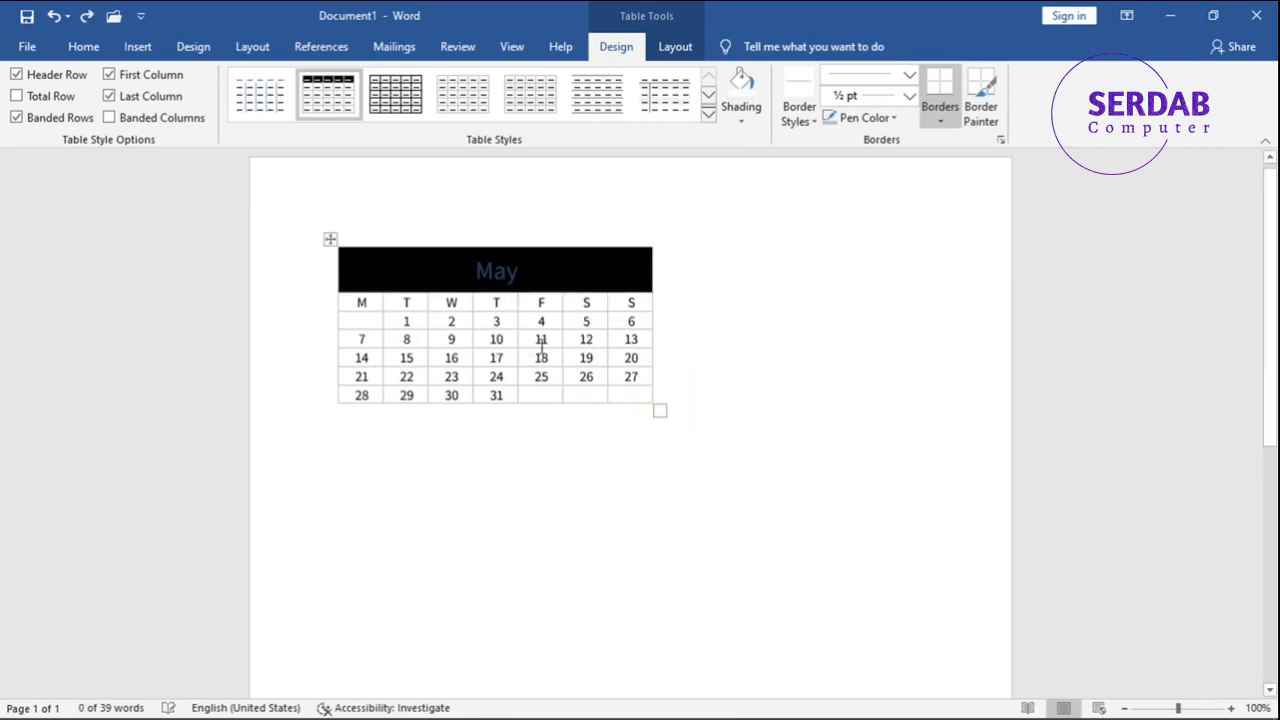
# - Set the font colour of the May header text to white directly on the cell
pyautogui.rightClick(506, 264)
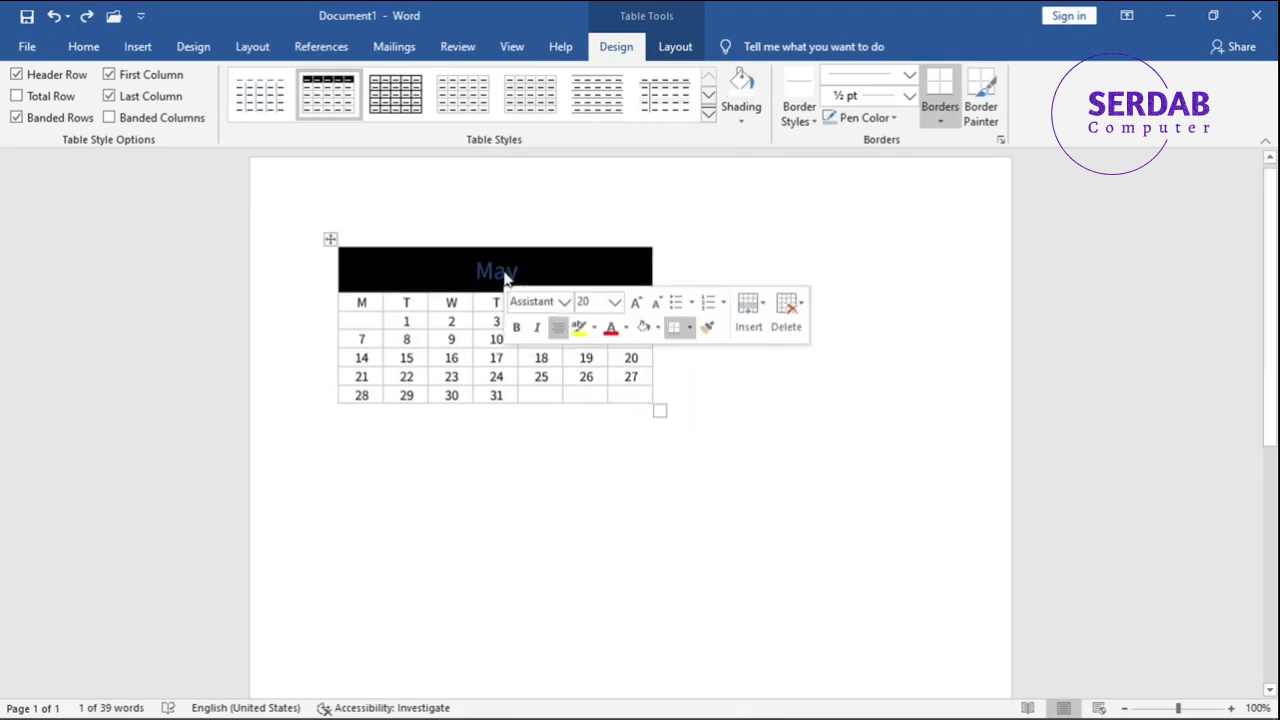
pyautogui.click(626, 328)
pyautogui.click(617, 397)
pyautogui.click(589, 463)
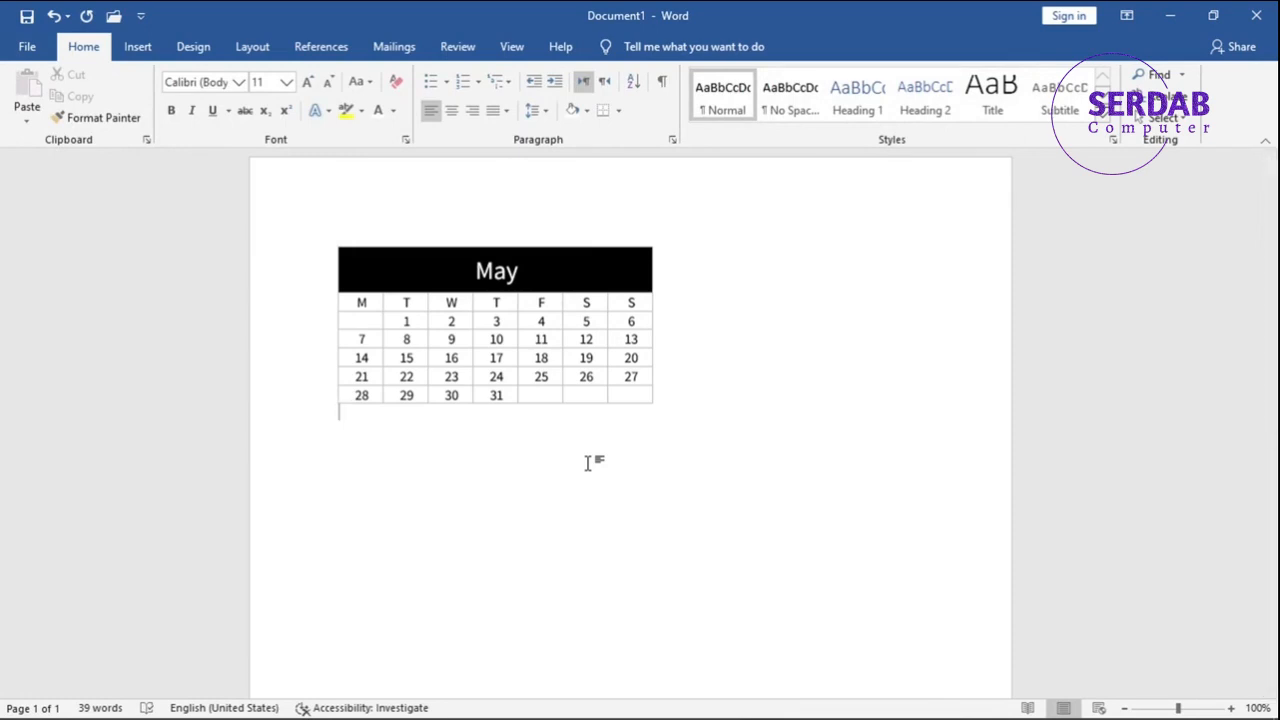
# - Examine the shading choices for the Thursday heading cell, including the standard and custom colour pickers, without applying a colour
pyautogui.click(509, 305)
pyautogui.click(615, 50)
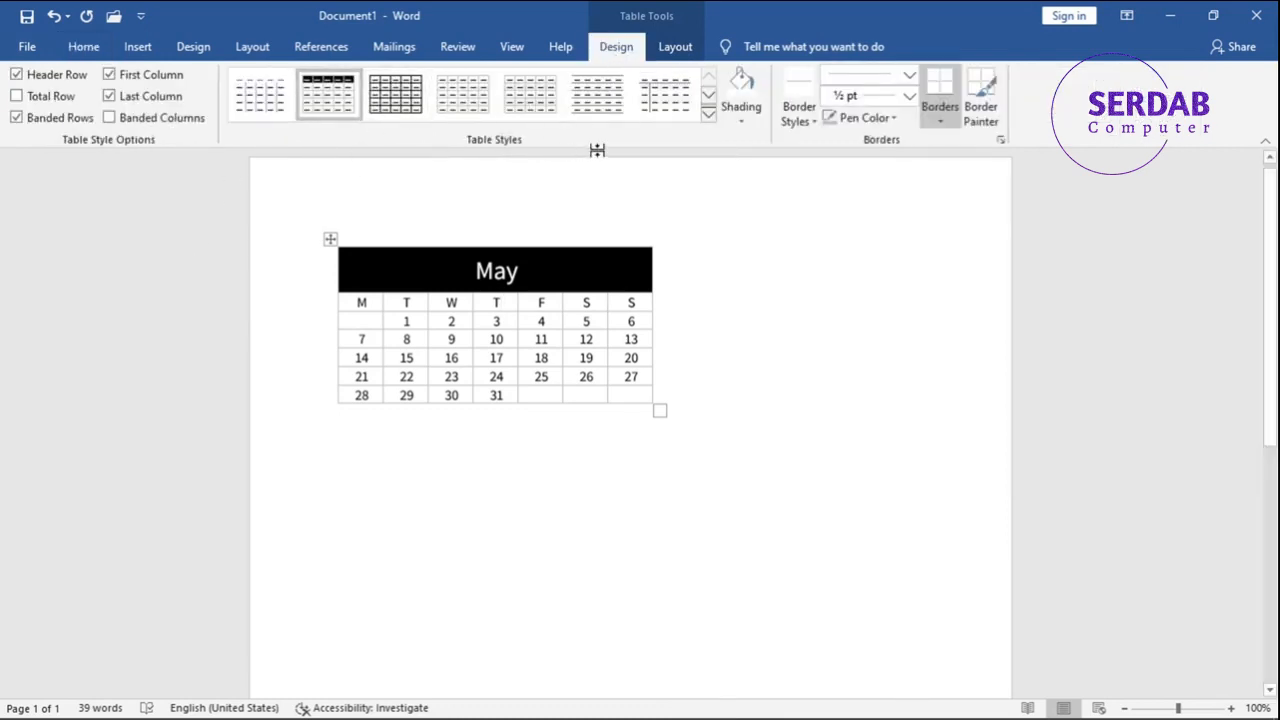
pyautogui.click(740, 110)
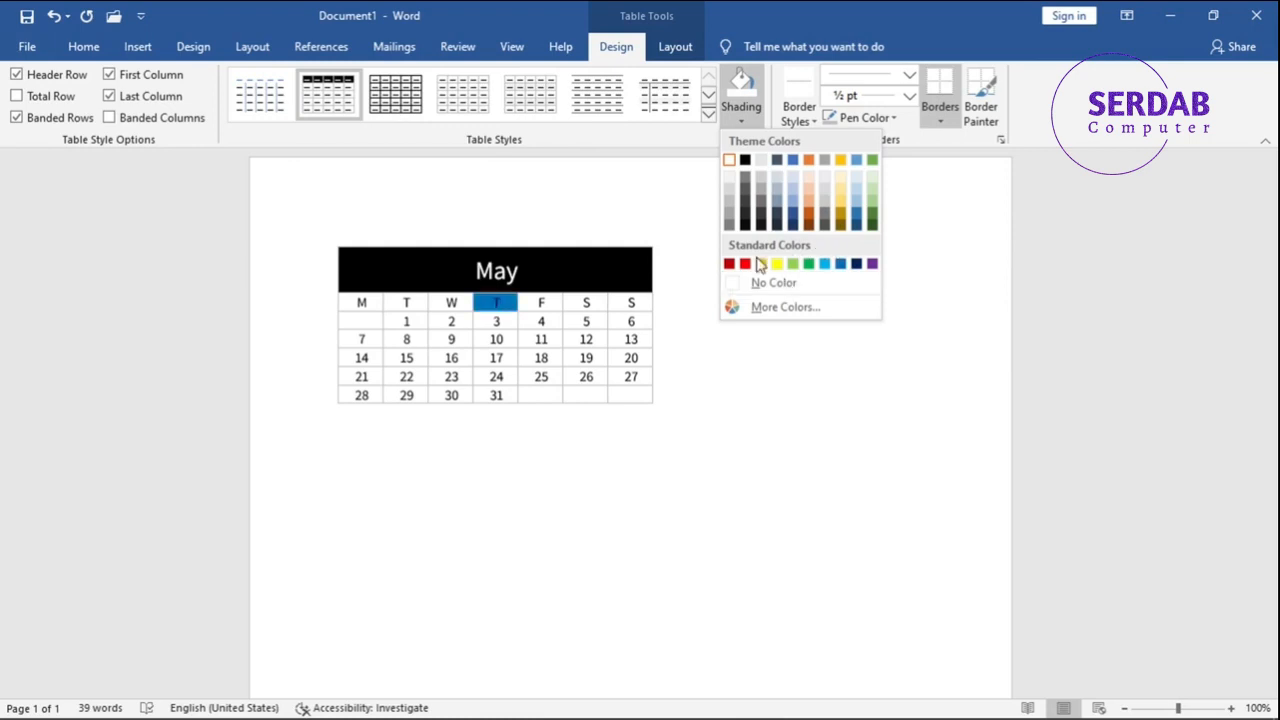
pyautogui.click(784, 307)
pyautogui.click(654, 334)
pyautogui.click(602, 381)
pyautogui.click(588, 334)
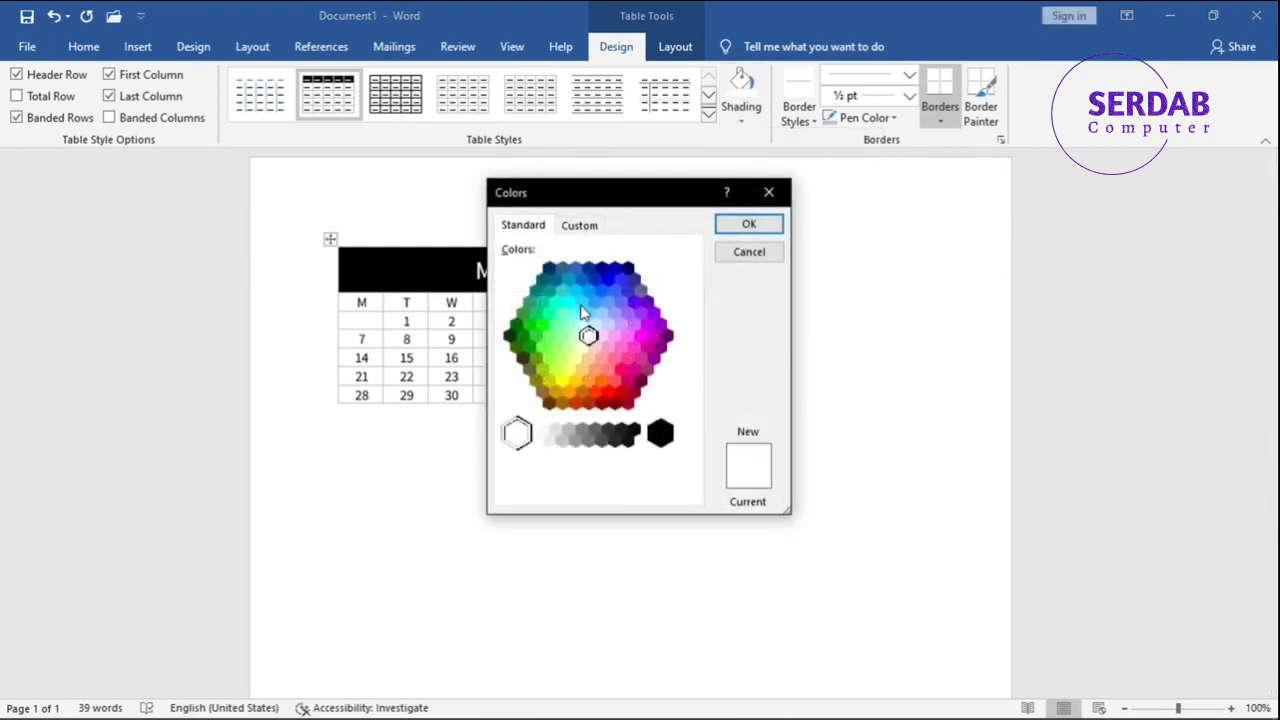
pyautogui.click(580, 225)
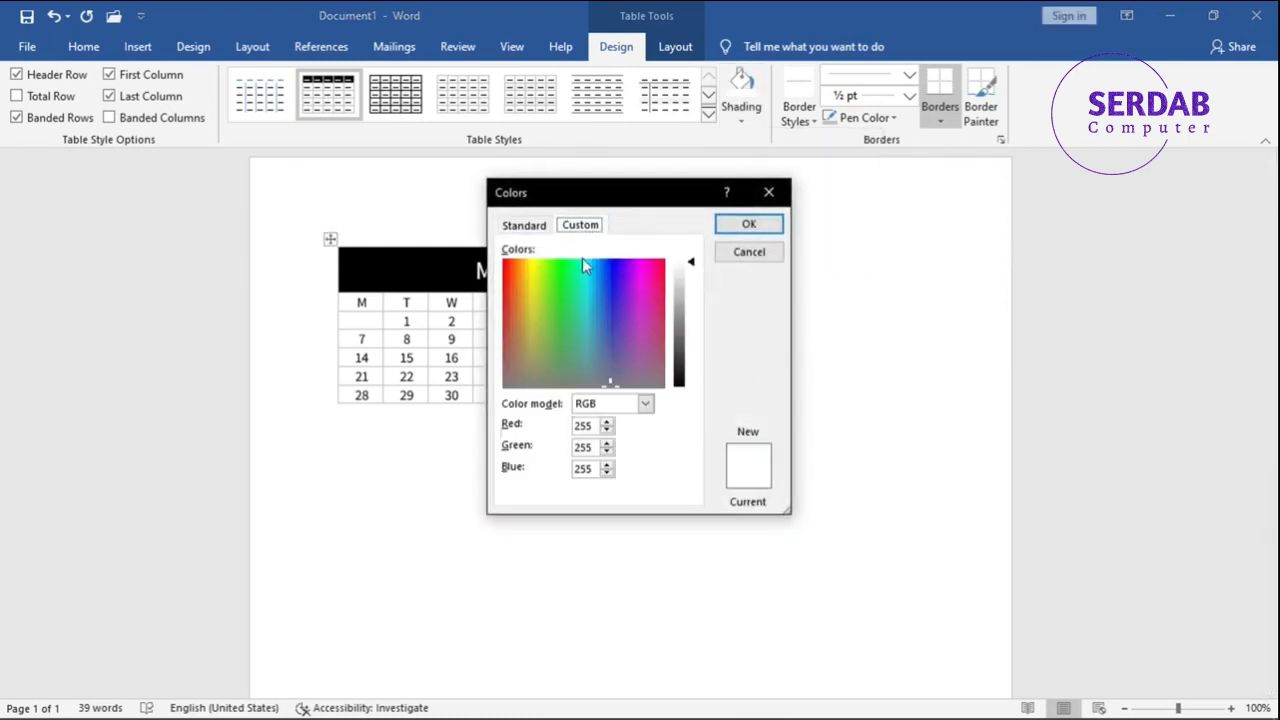
pyautogui.click(749, 252)
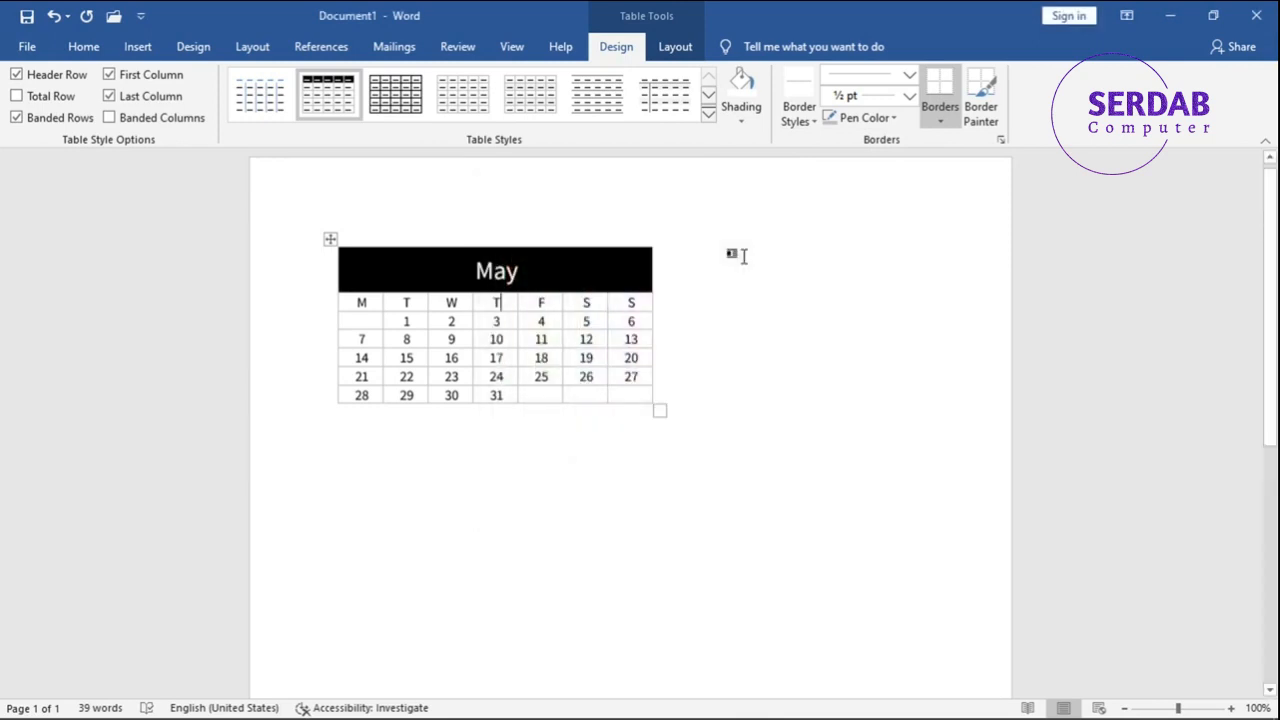
# - Sample the formatting of the border below the 10 cell with the Border Sampler
pyautogui.click(800, 128)
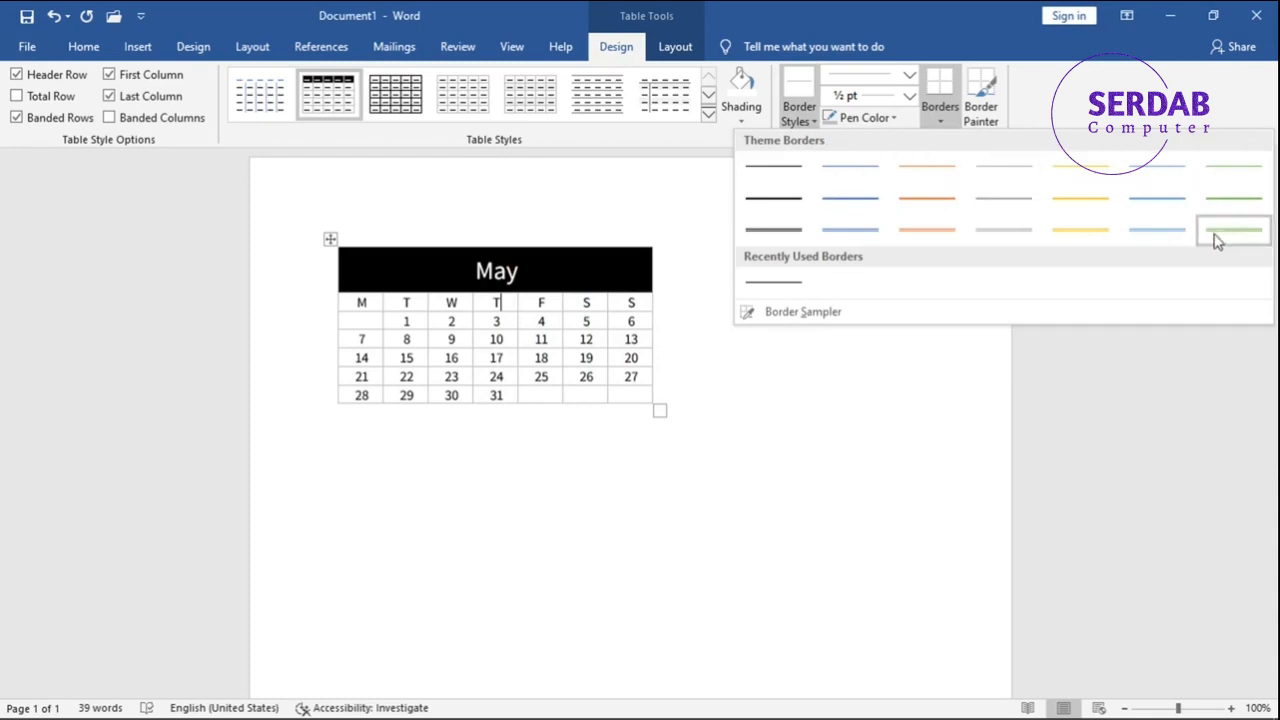
pyautogui.click(800, 312)
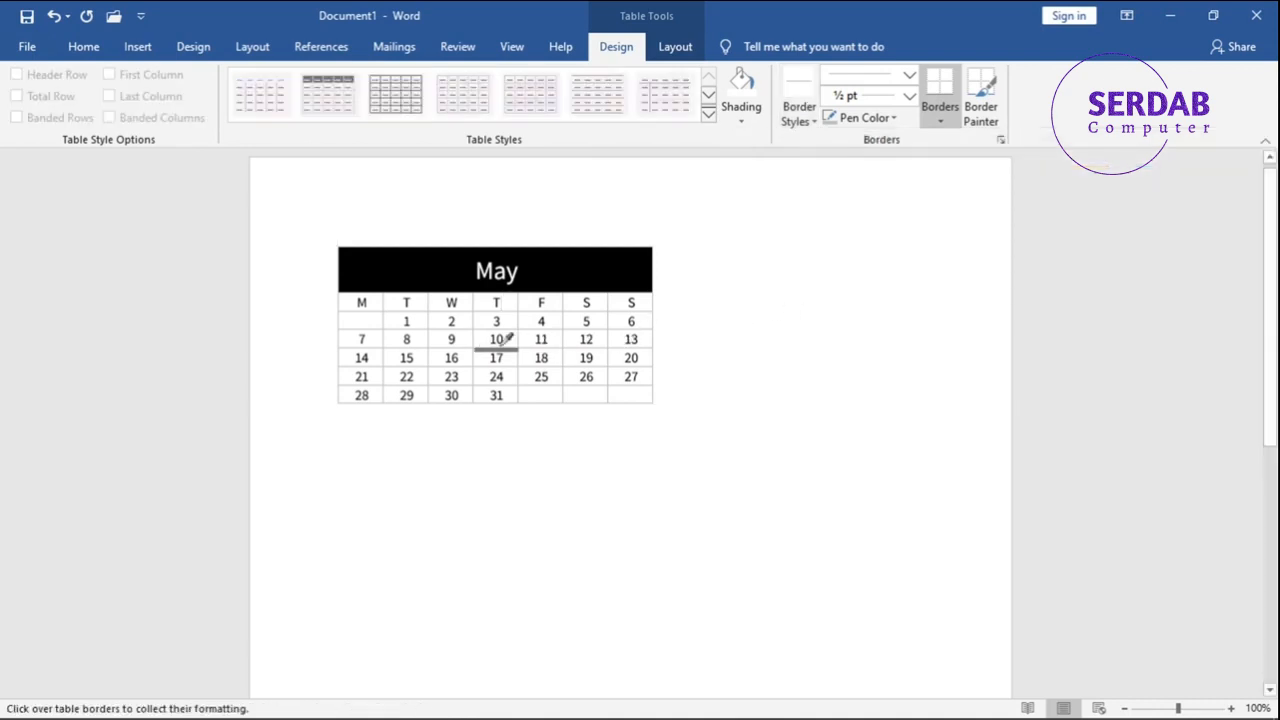
pyautogui.click(500, 349)
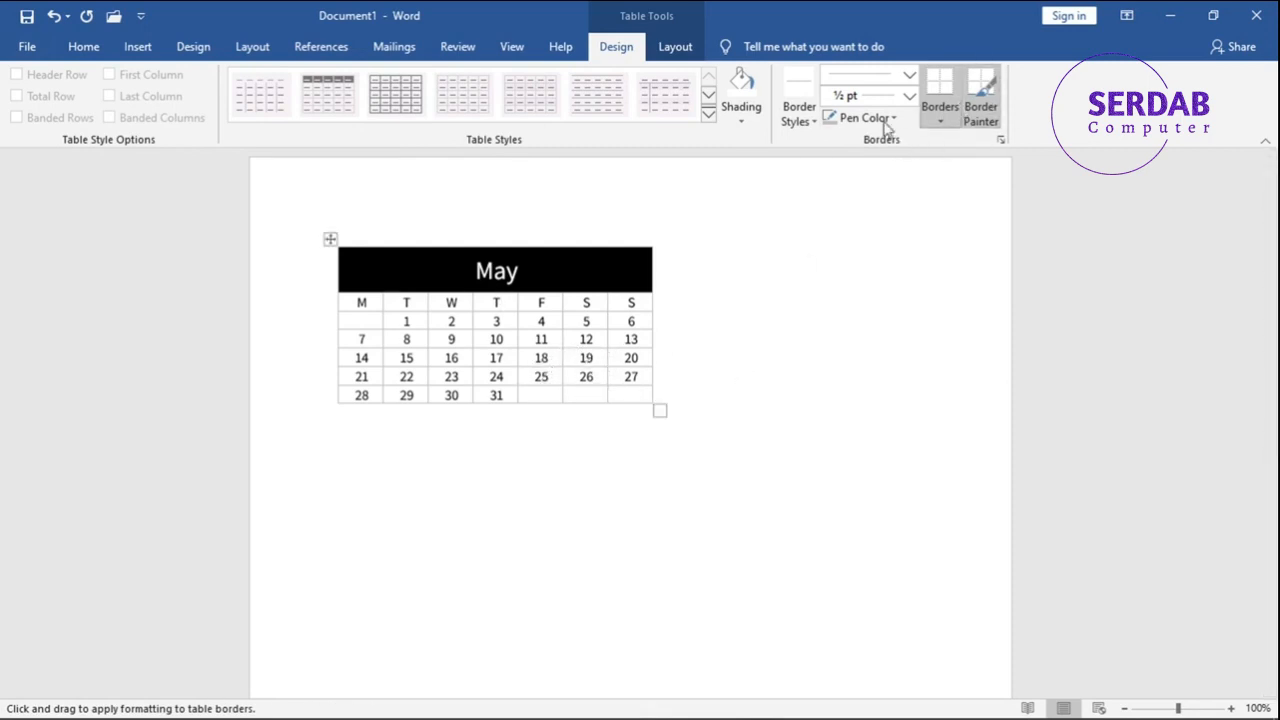
# - Choose the black 1½ pt single-line theme border style and review the line style, weight and pen colour options
pyautogui.click(800, 126)
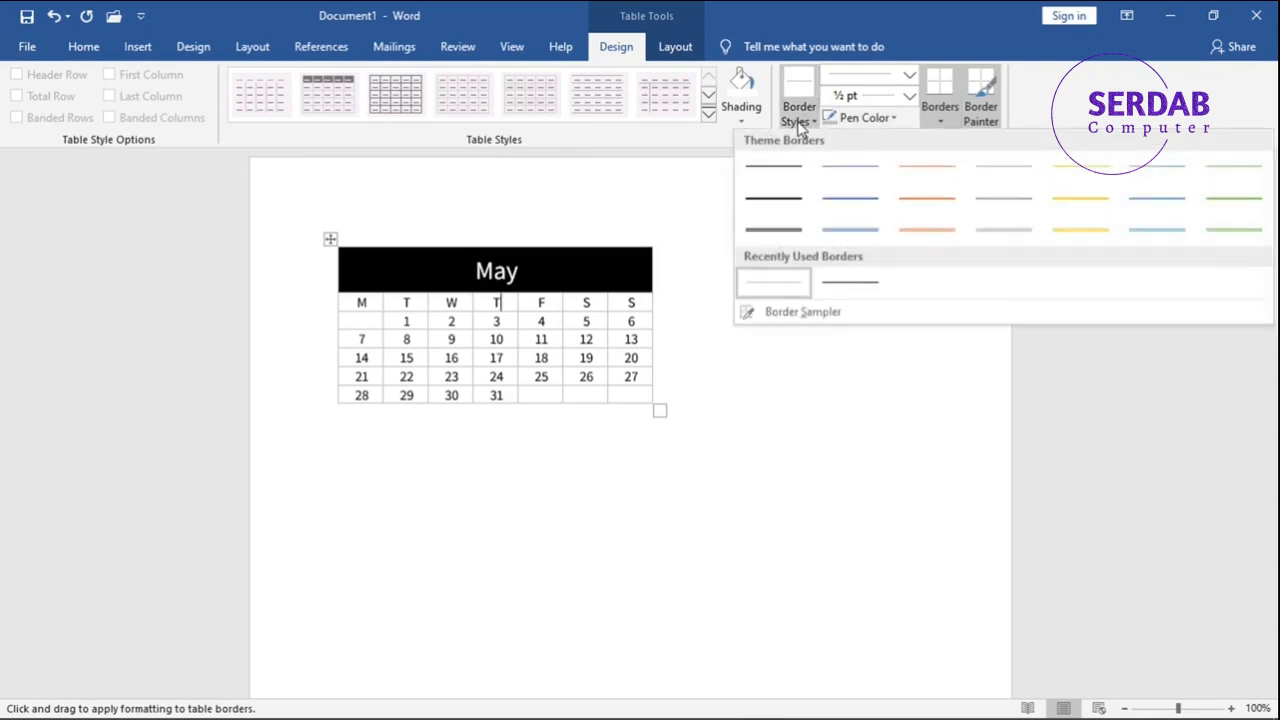
pyautogui.click(786, 206)
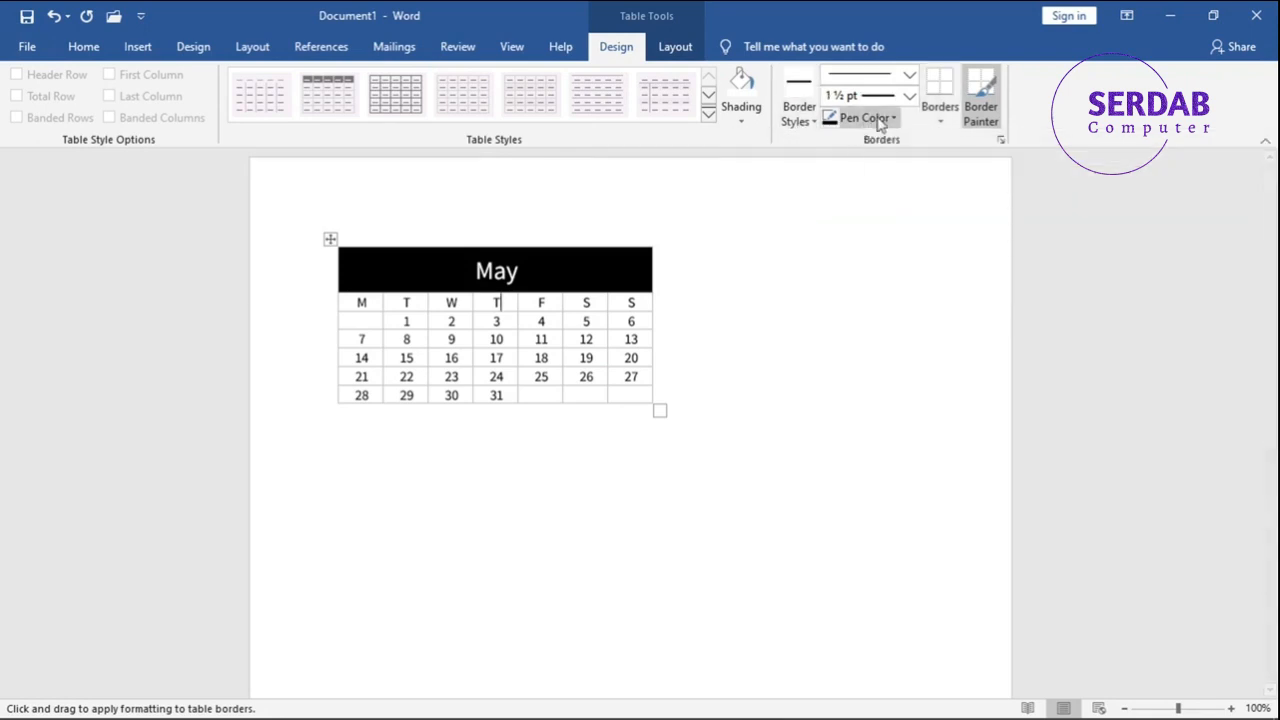
pyautogui.click(908, 76)
pyautogui.click(908, 78)
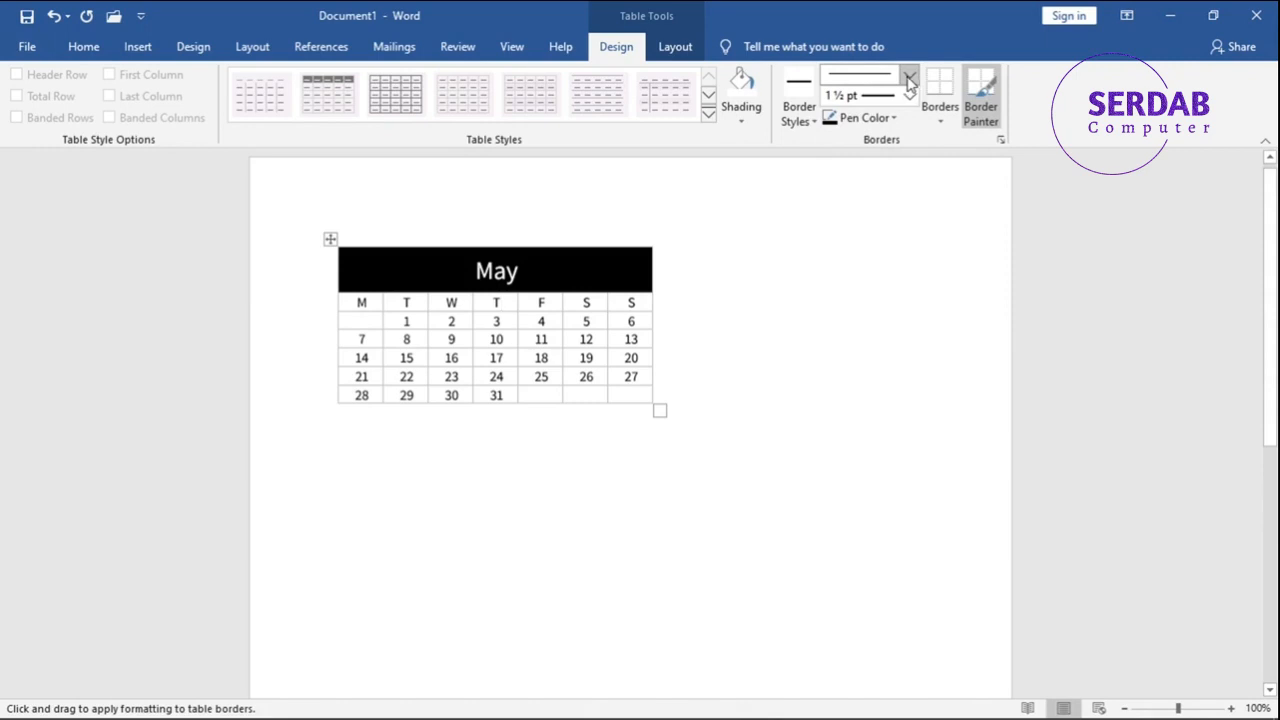
pyautogui.click(908, 96)
pyautogui.click(908, 96)
pyautogui.click(890, 120)
pyautogui.click(888, 122)
# - Check the border placement options and use the Border Painter to paint a line beneath the dates 3 to 5
pyautogui.click(939, 110)
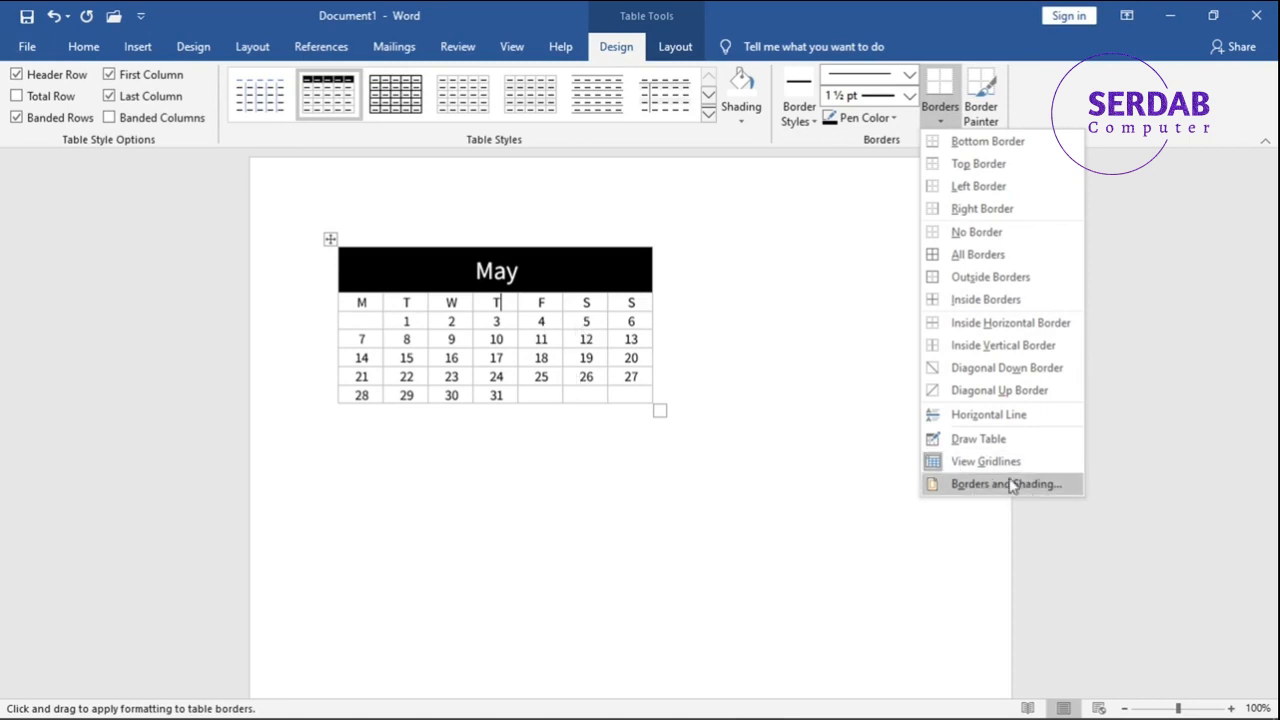
pyautogui.click(985, 106)
pyautogui.moveTo(620, 326); pyautogui.dragTo(503, 330)
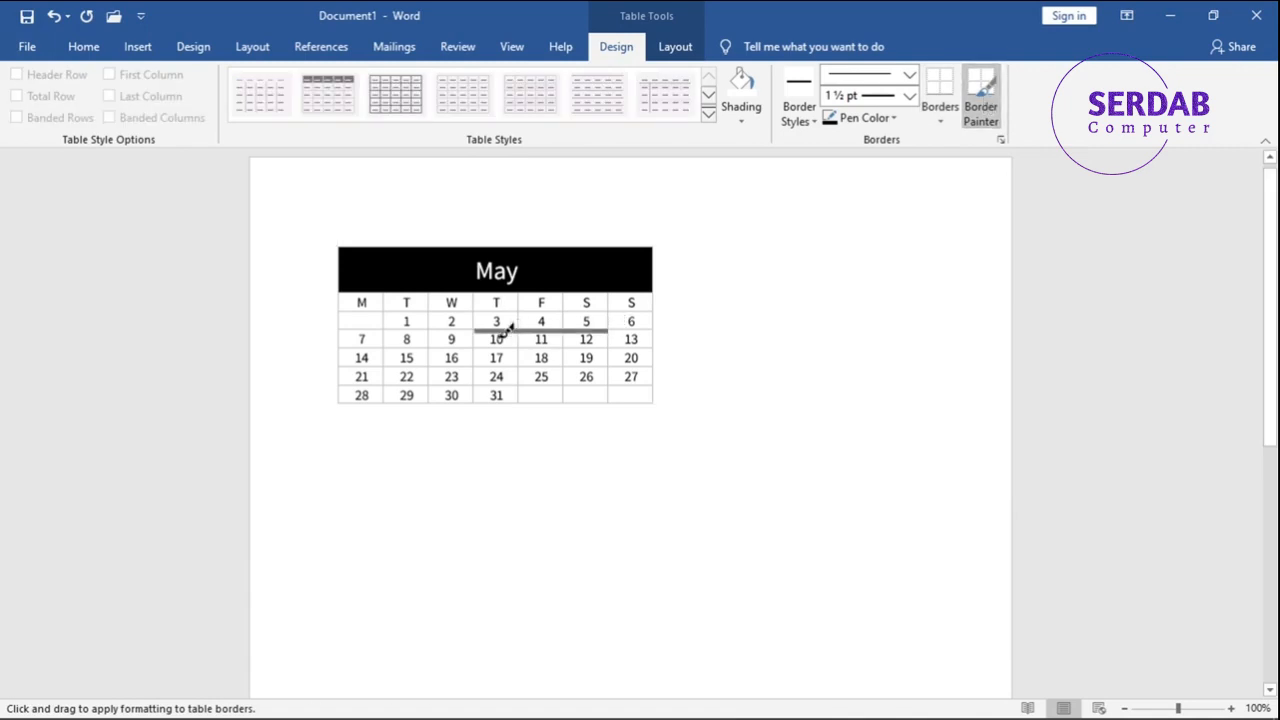